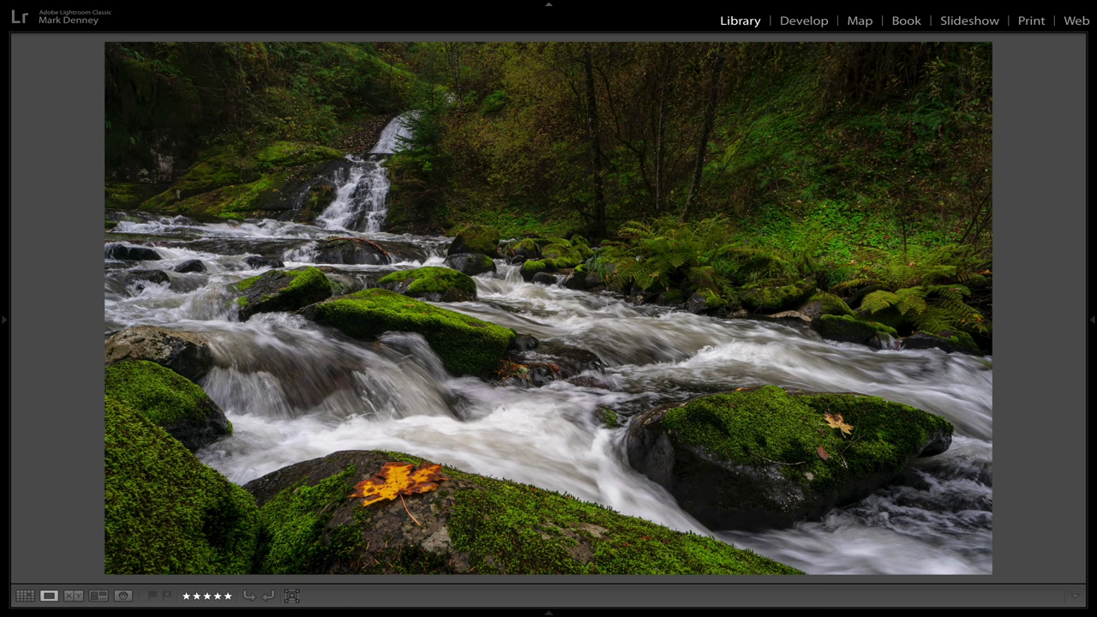
Open the waterfall photo in the Develop module and review its Basic adjustments.
{"action": "left_click", "coordinate": [816, 27]}
{"action": "left_click", "coordinate": [1042, 163]}
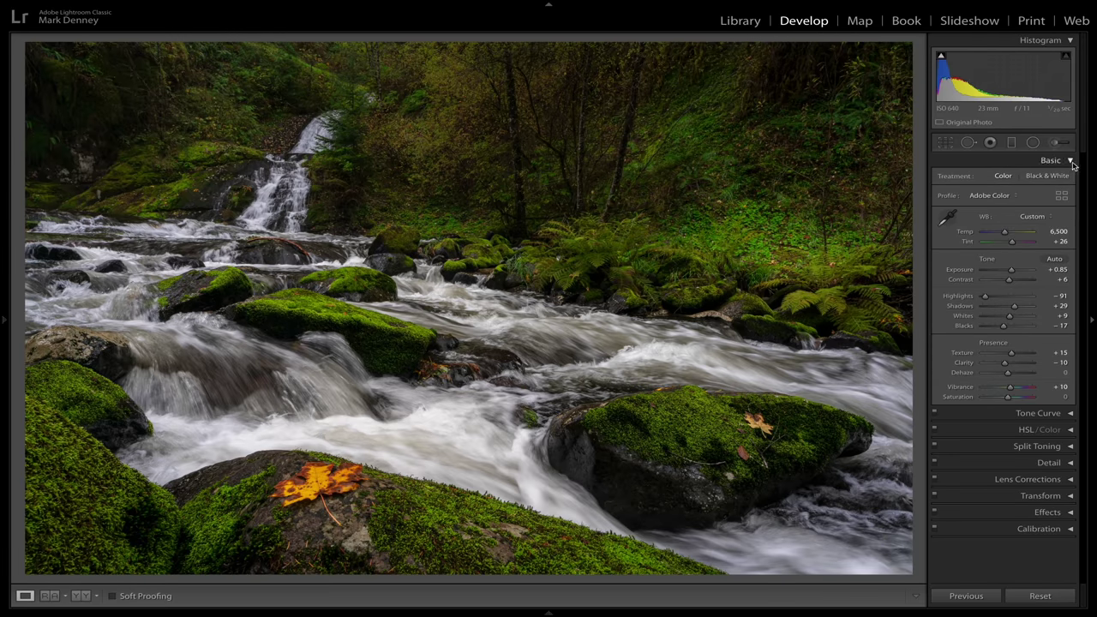
{"action": "left_click", "coordinate": [1071, 162]}
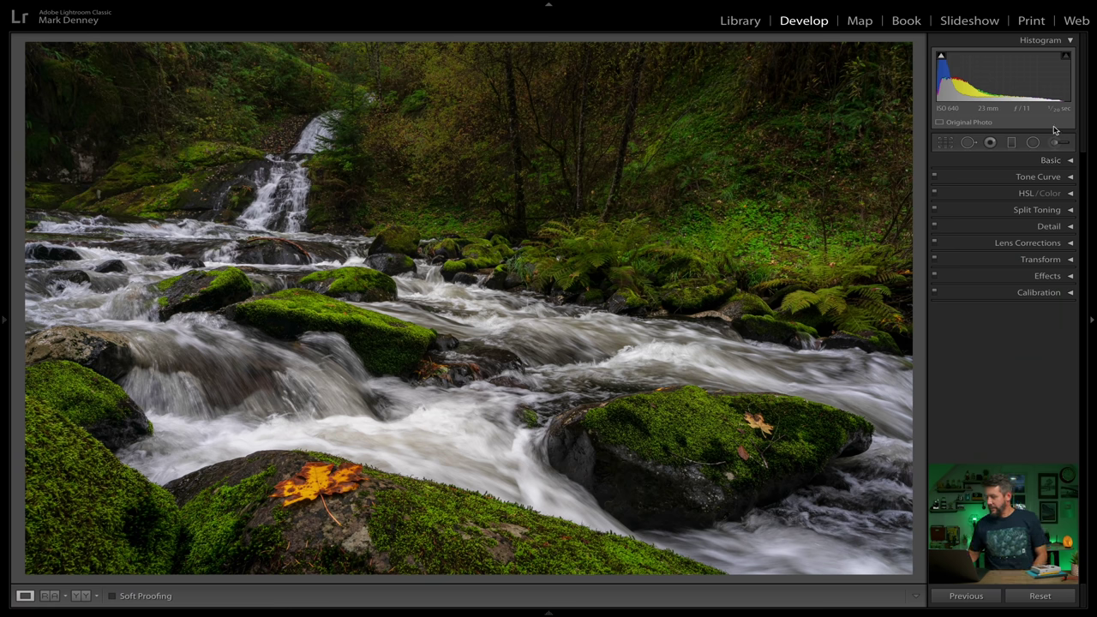
Add a radial filter with Exposure 1.00 over the trees above the waterfall, inverted so it affects the inside of the ellipse.
{"action": "left_click", "coordinate": [1034, 143]}
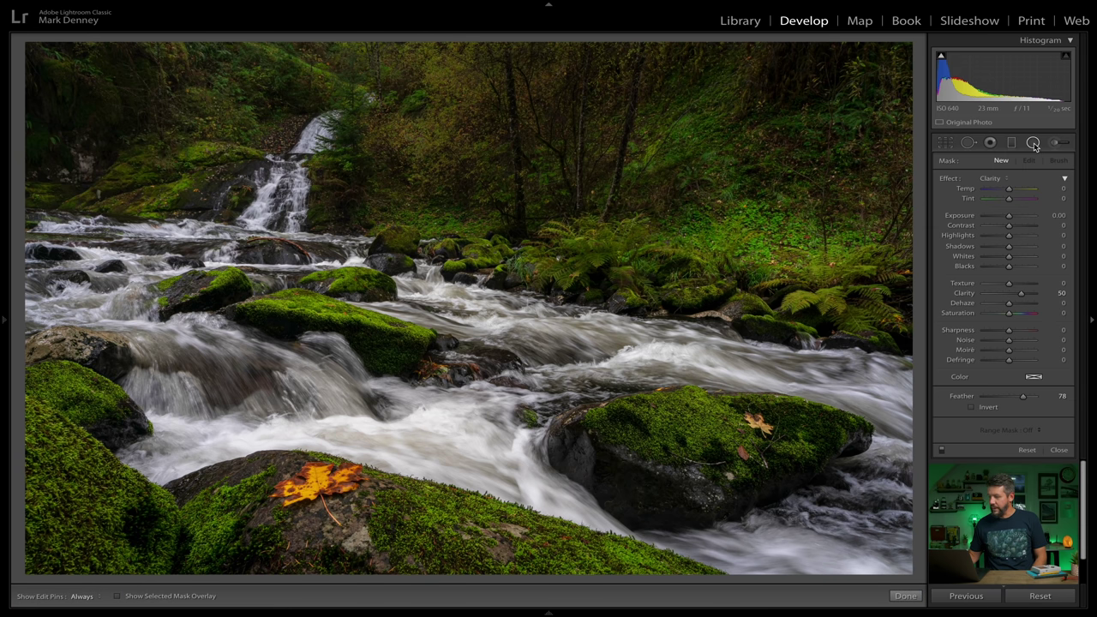
{"action": "left_click", "coordinate": [997, 183]}
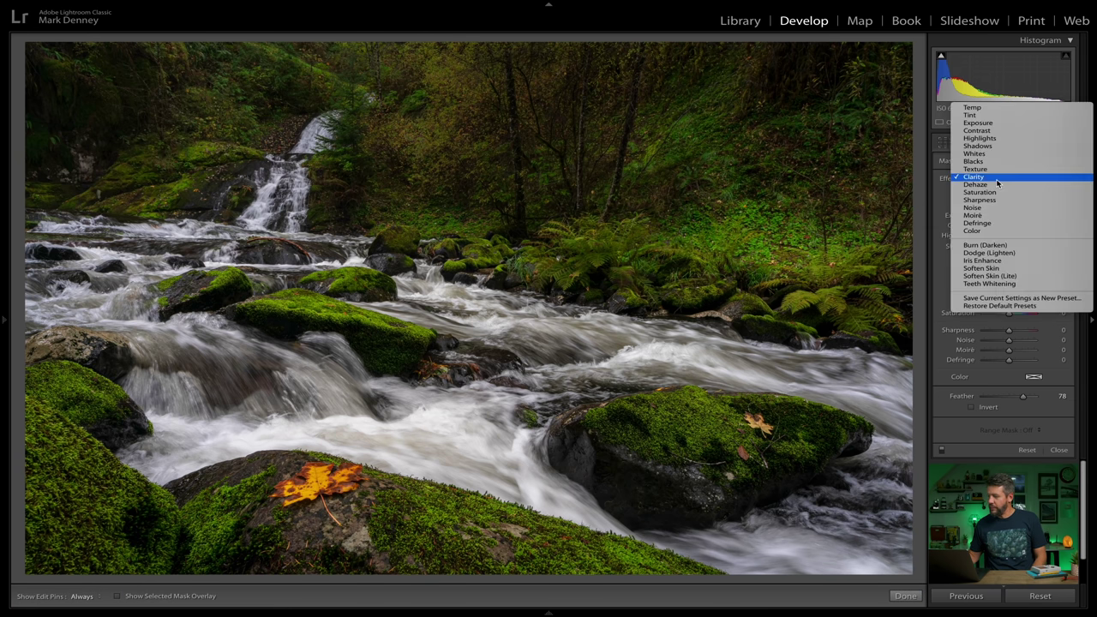
{"action": "left_click", "coordinate": [978, 123]}
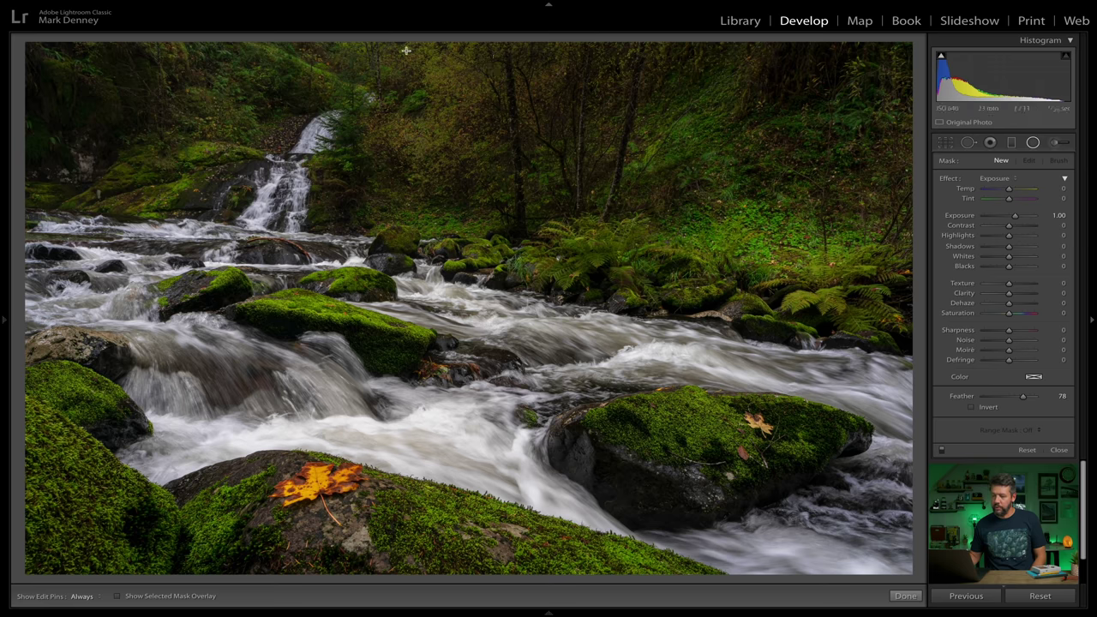
{"action": "left_click_drag", "start_coordinate": [287, 59], "coordinate": [536, 120]}
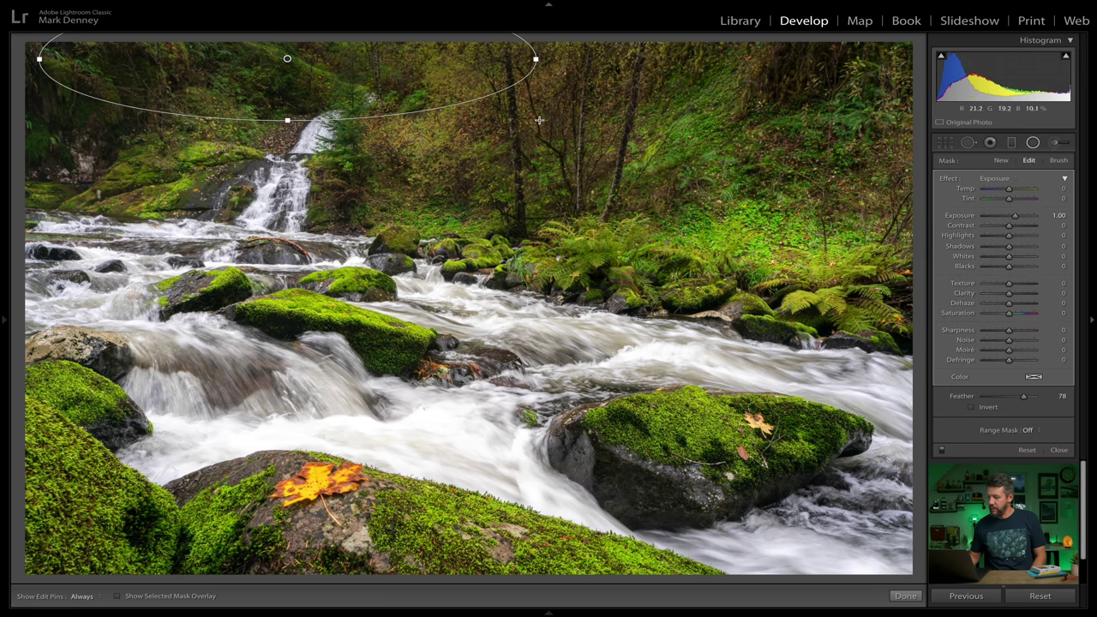
{"action": "left_click", "coordinate": [970, 409]}
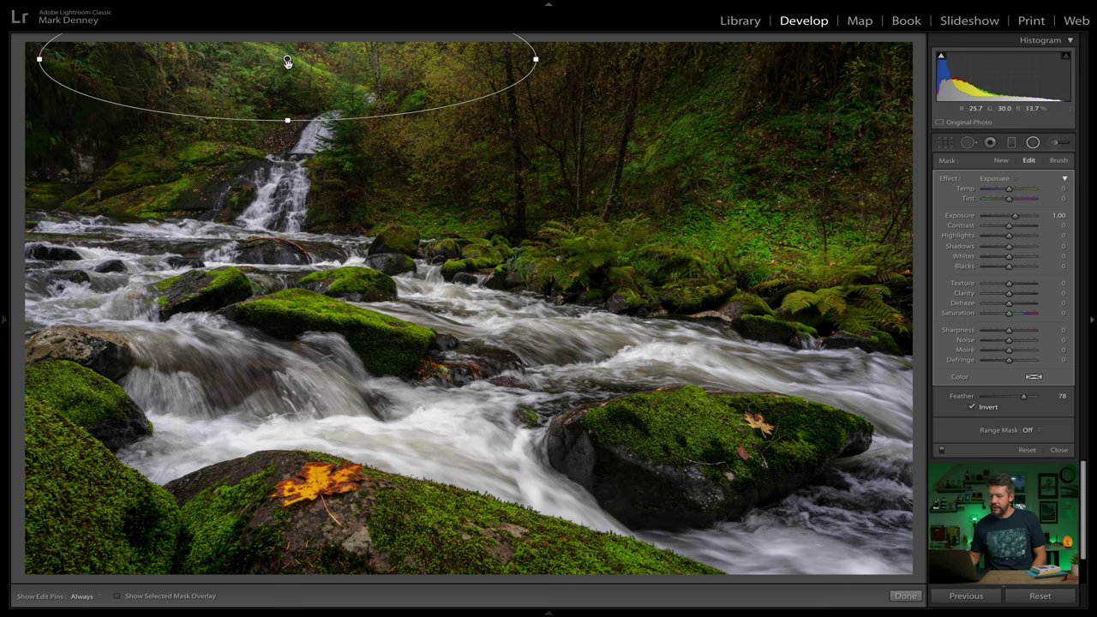
Move the radial filter right to sit above the waterfall and make it slightly taller and wider.
{"action": "left_click_drag", "start_coordinate": [287, 58], "coordinate": [359, 59]}
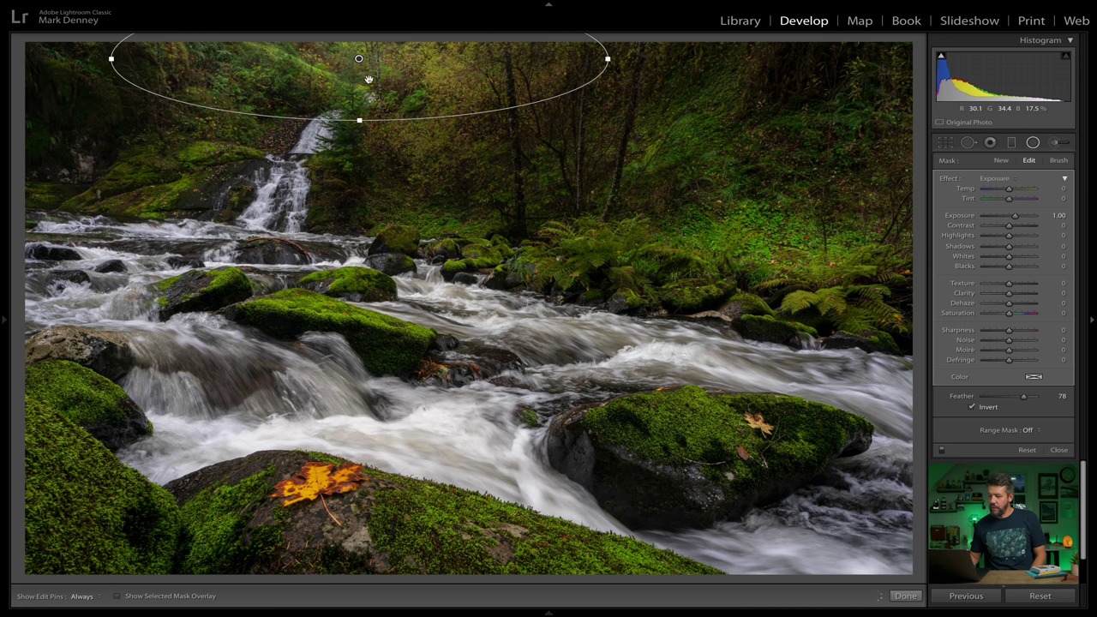
{"action": "left_click_drag", "start_coordinate": [363, 120], "coordinate": [359, 126]}
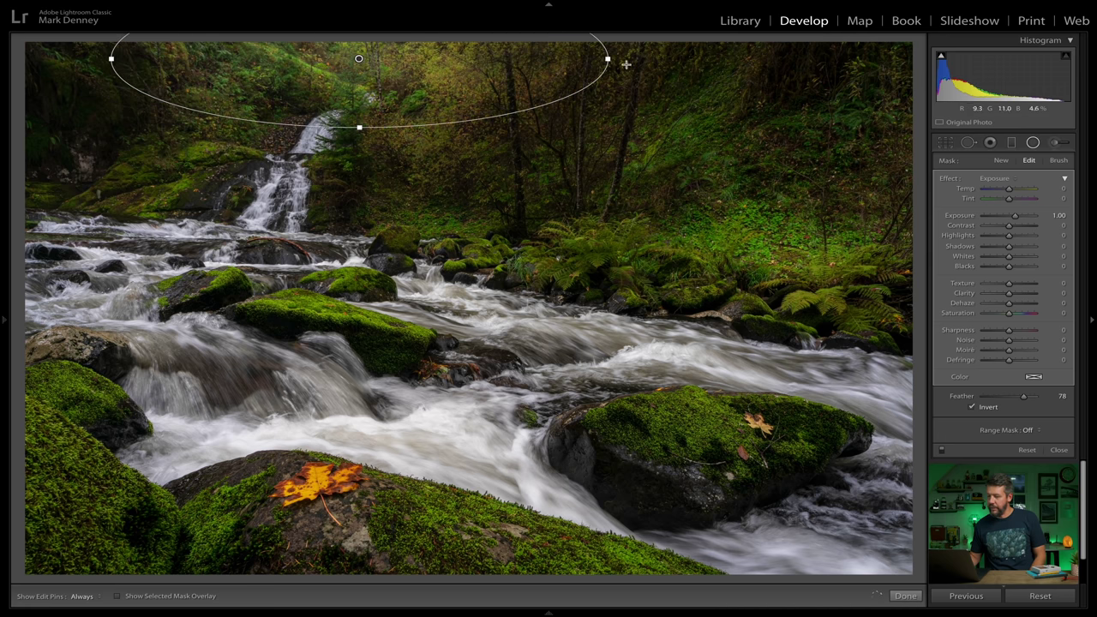
{"action": "left_click_drag", "start_coordinate": [612, 59], "coordinate": [630, 58]}
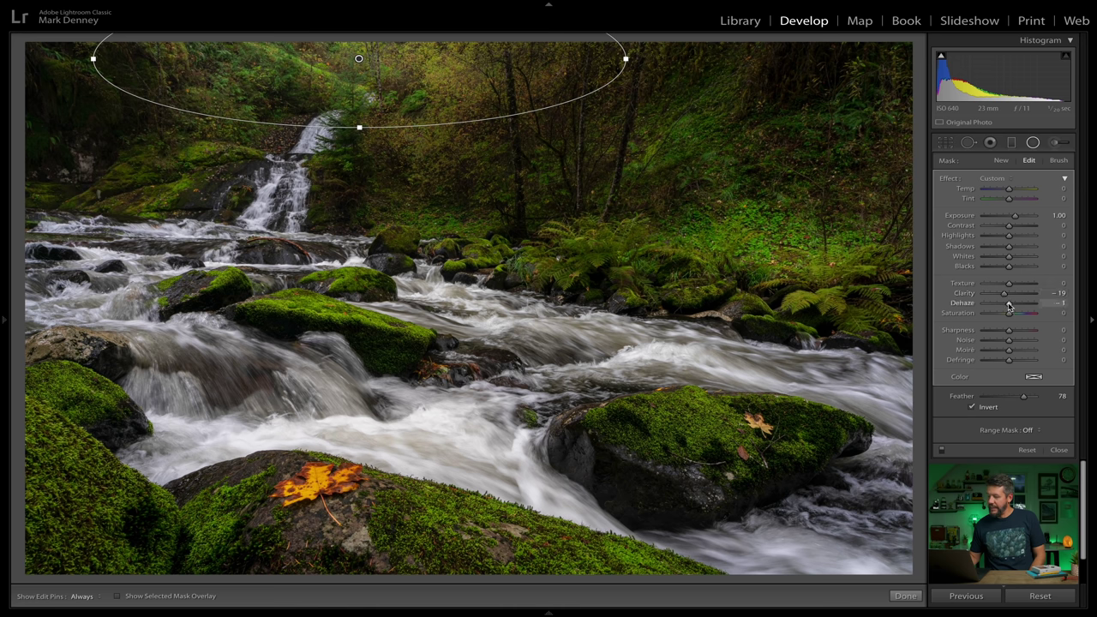
Set the upper radial filter to Clarity −19, Dehaze −27 and Temp 20, and extend it slightly downward.
{"action": "mouse_move", "coordinate": [1001, 307]}
{"action": "left_mouse_down"}
{"action": "mouse_move", "coordinate": [986, 307]}
{"action": "mouse_move", "coordinate": [1000, 309]}
{"action": "left_mouse_up"}
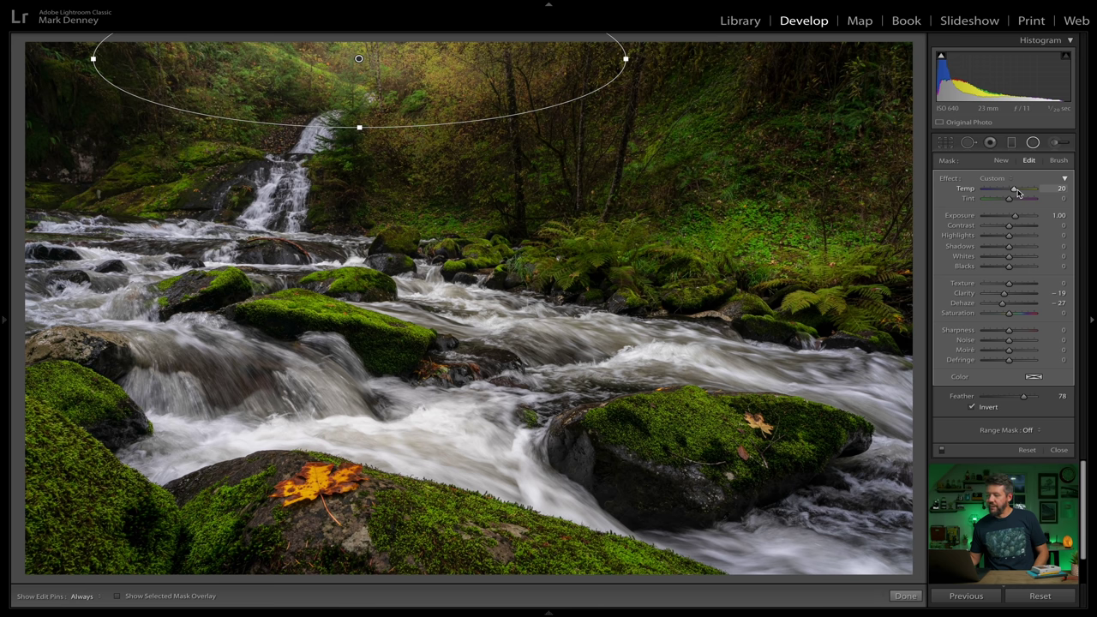
{"action": "left_click_drag", "start_coordinate": [361, 127], "coordinate": [361, 134]}
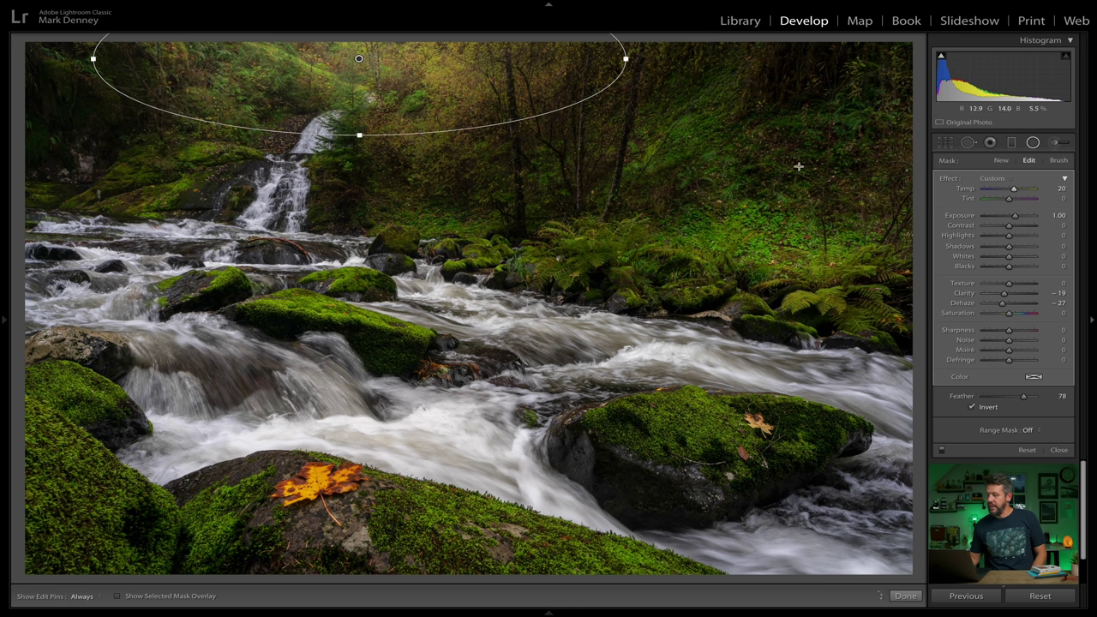
Compare the photo with and without the radial filter above the waterfall.
{"action": "left_click", "coordinate": [941, 452]}
{"action": "left_click", "coordinate": [942, 451]}
{"action": "left_click", "coordinate": [942, 452]}
{"action": "left_click", "coordinate": [943, 452]}
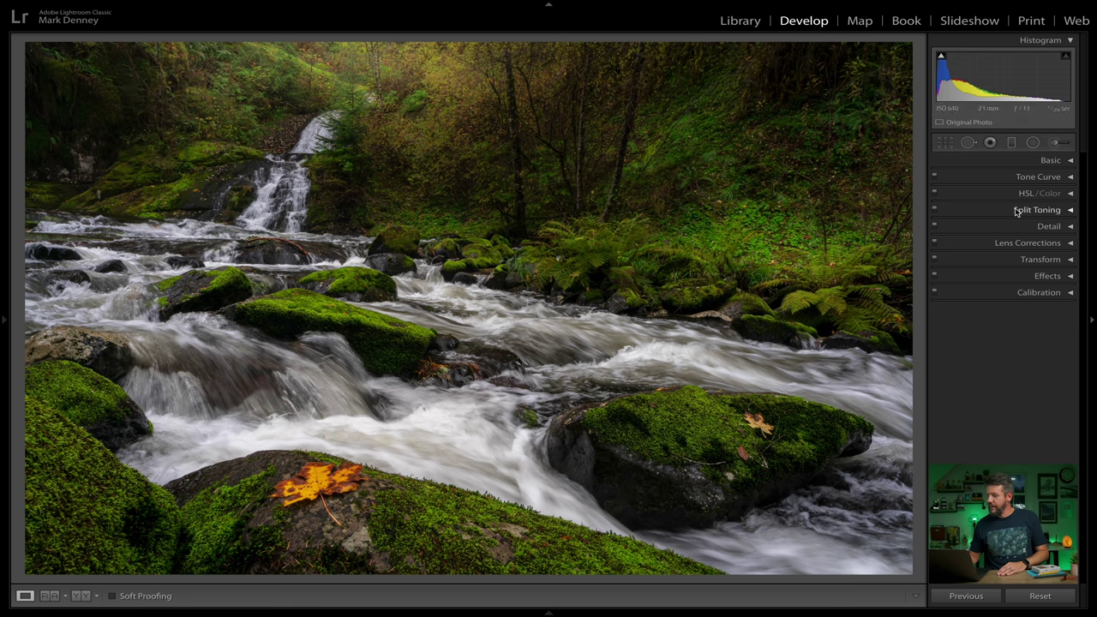
Raise the HSL luminance of Yellow to +40 and Green to +61, comparing the photo with and without the HSL changes.
{"action": "left_click", "coordinate": [1070, 194]}
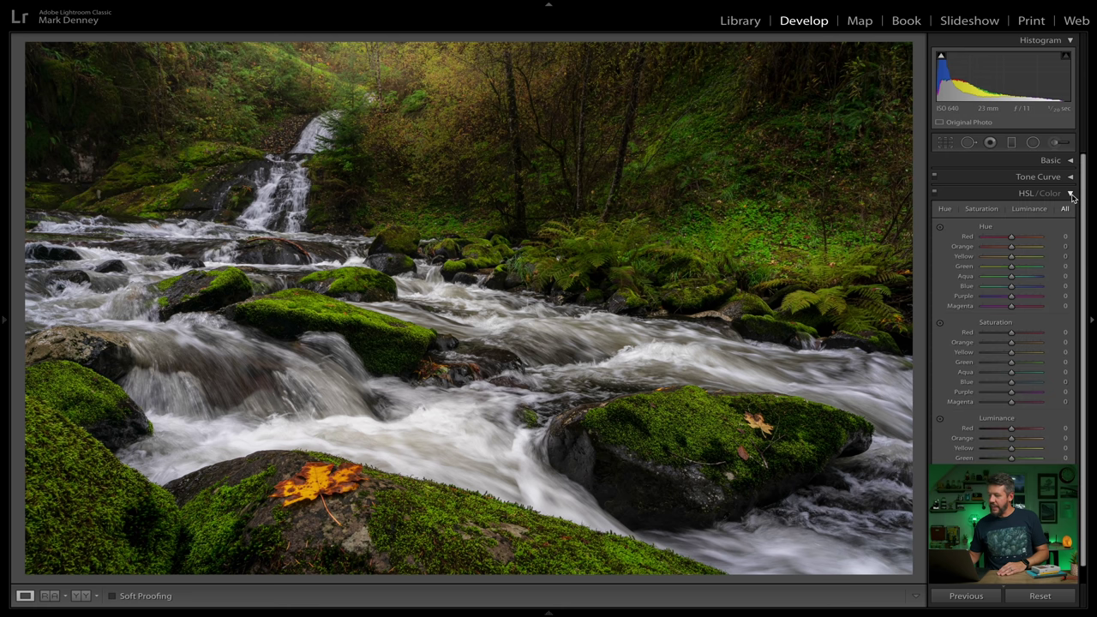
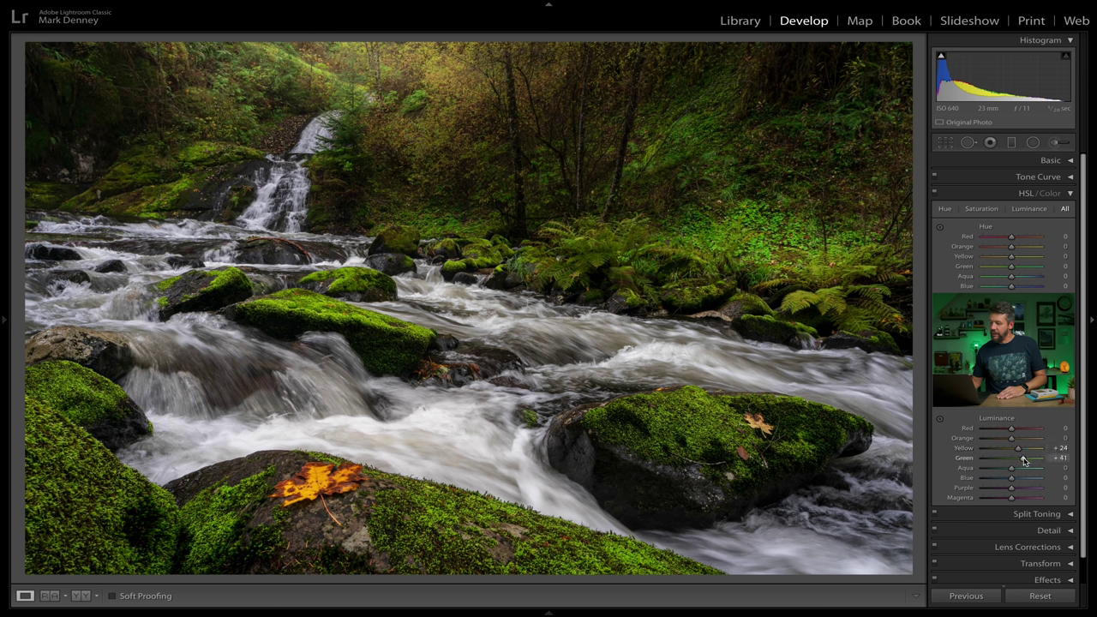
{"action": "left_click", "coordinate": [935, 194]}
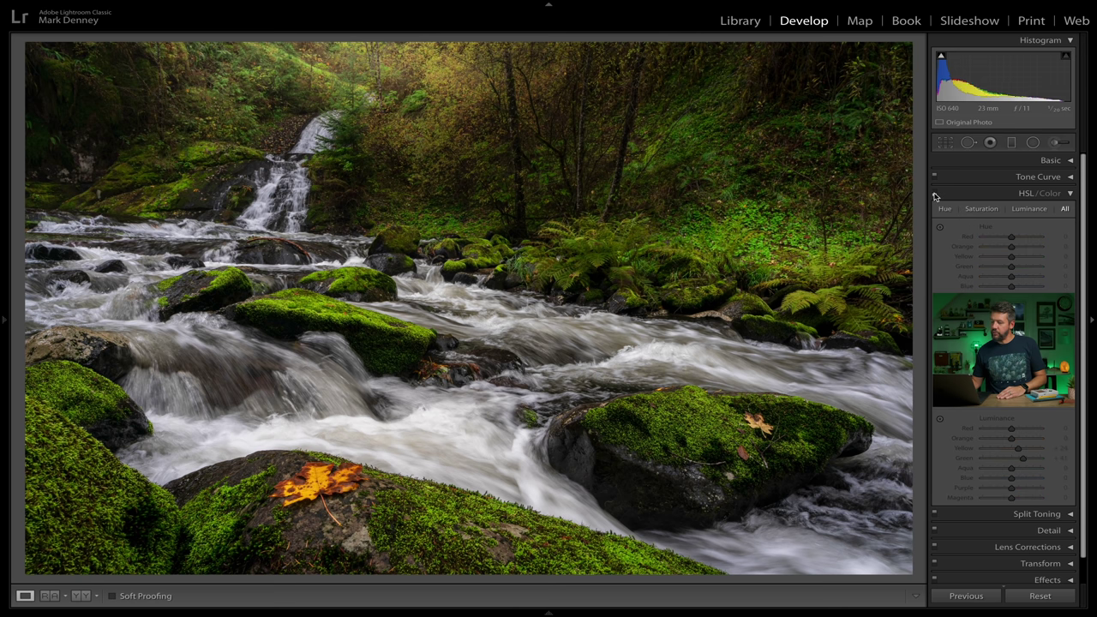
{"action": "left_click", "coordinate": [936, 194]}
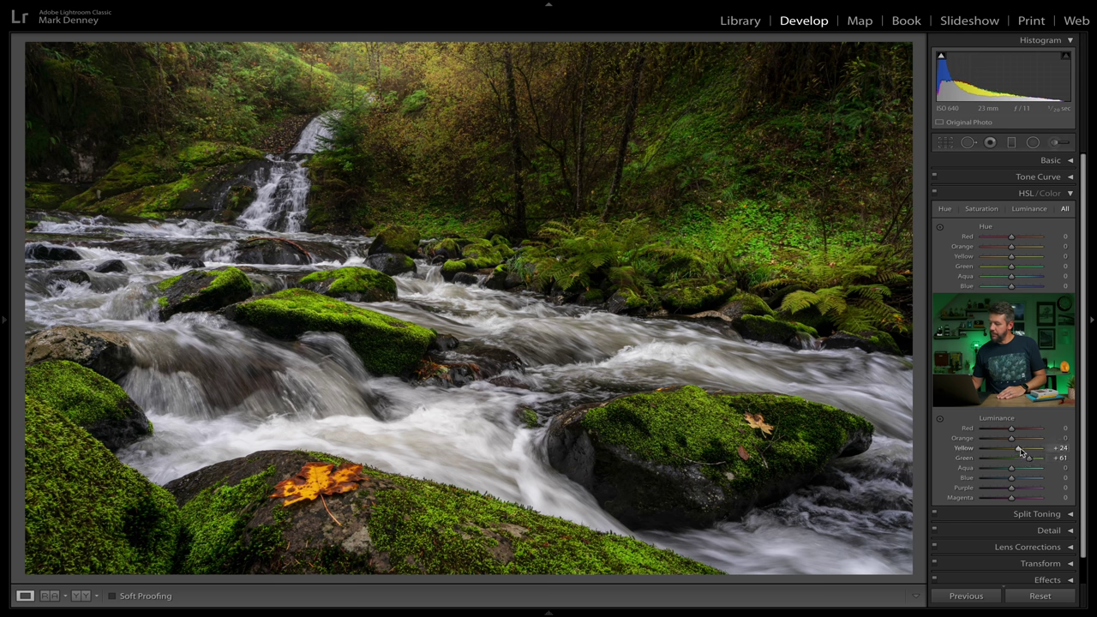
{"action": "left_click", "coordinate": [935, 194]}
{"action": "left_click", "coordinate": [936, 194]}
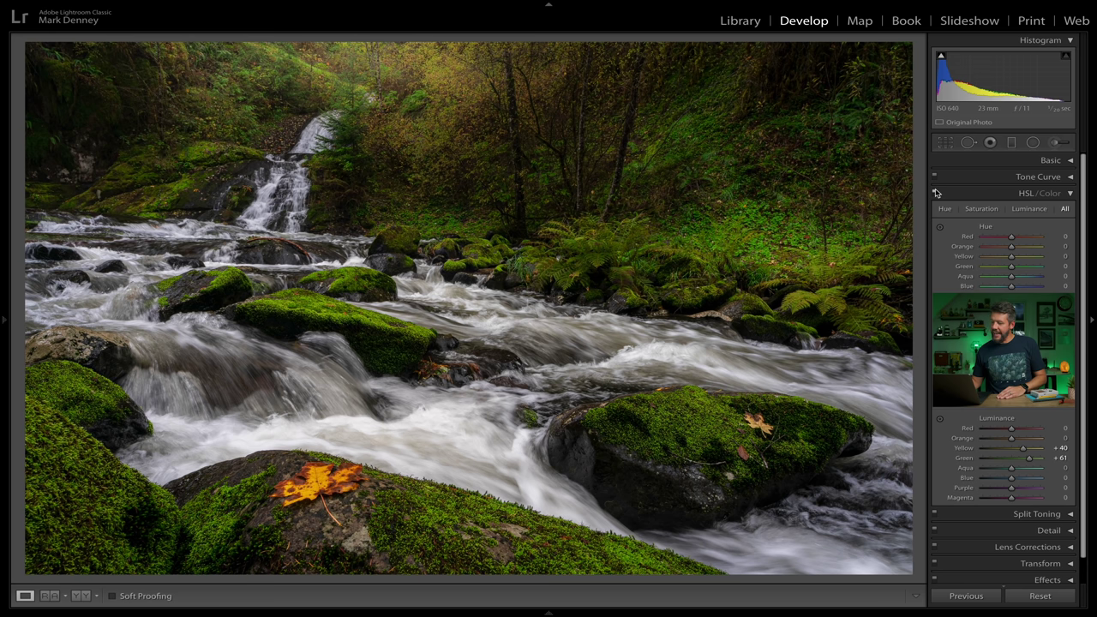
{"action": "left_click", "coordinate": [936, 194]}
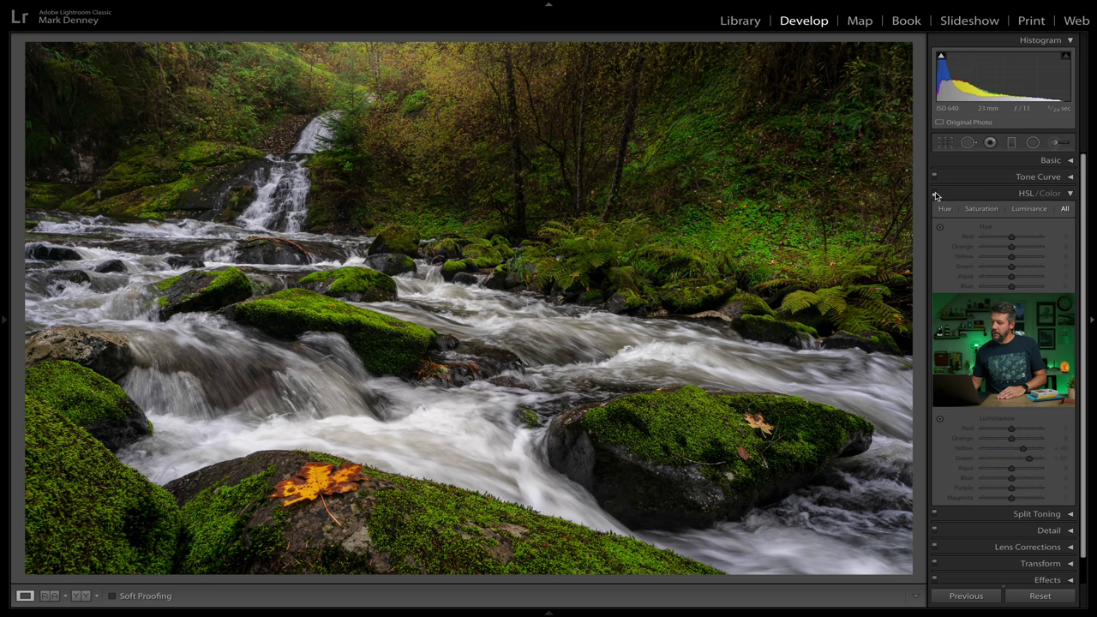
{"action": "left_click", "coordinate": [935, 194]}
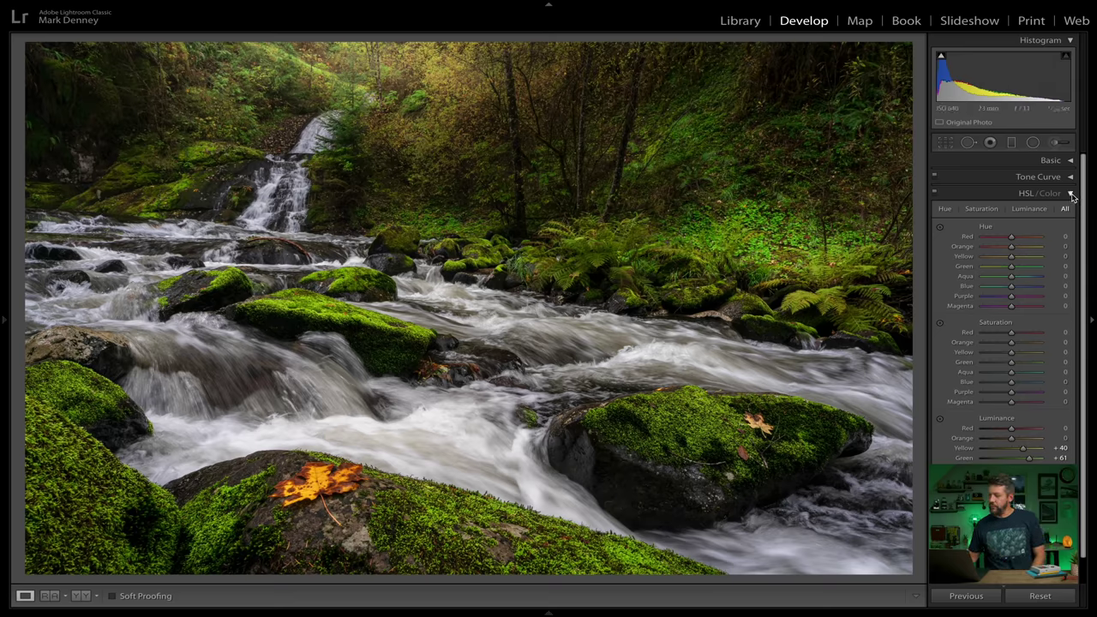
{"action": "left_click", "coordinate": [1072, 194]}
Add an inverted radial filter over the large mossy rock at the photo's right, tilted to follow the rock, with Feather 88.
{"action": "left_click", "coordinate": [1034, 143]}
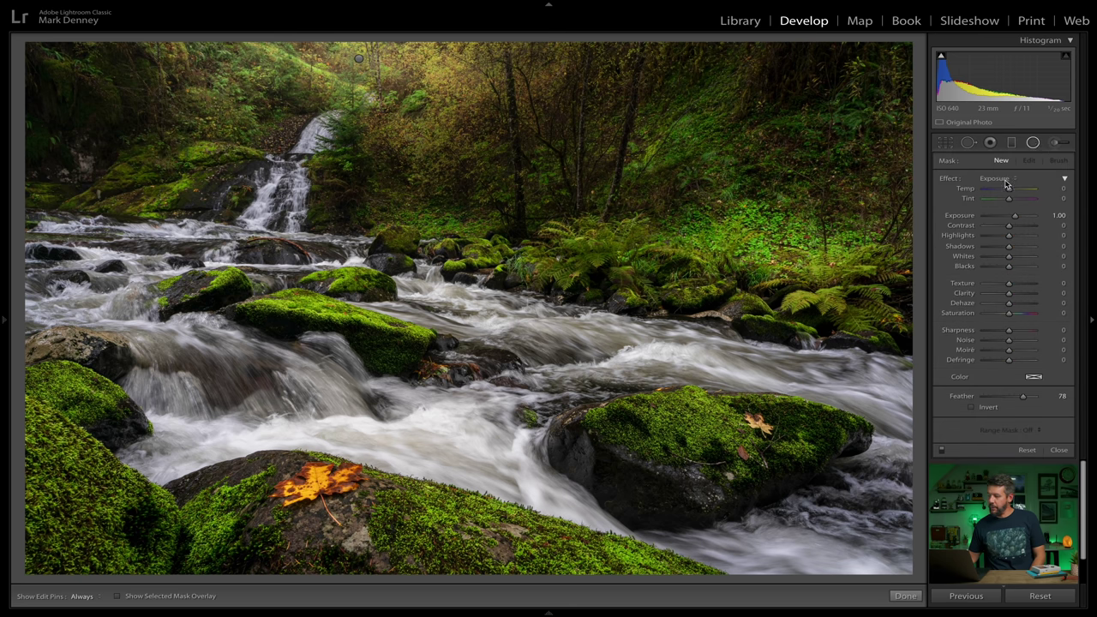
{"action": "left_click", "coordinate": [640, 417]}
{"action": "left_click_drag", "start_coordinate": [665, 433], "coordinate": [716, 452]}
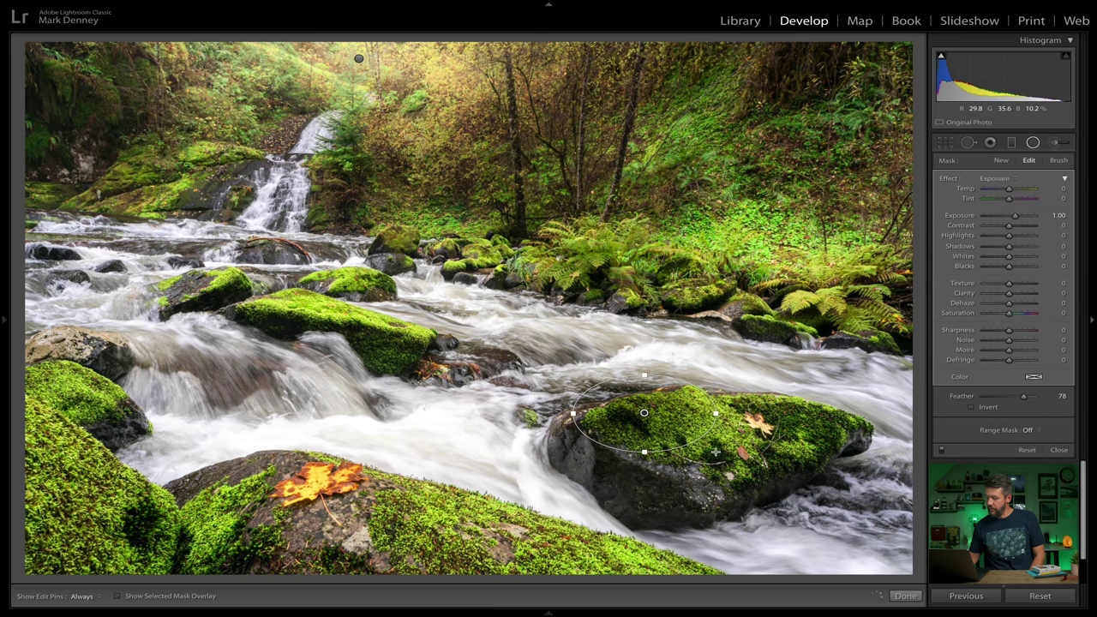
{"action": "left_click", "coordinate": [972, 409]}
{"action": "left_click_drag", "start_coordinate": [644, 413], "coordinate": [675, 429]}
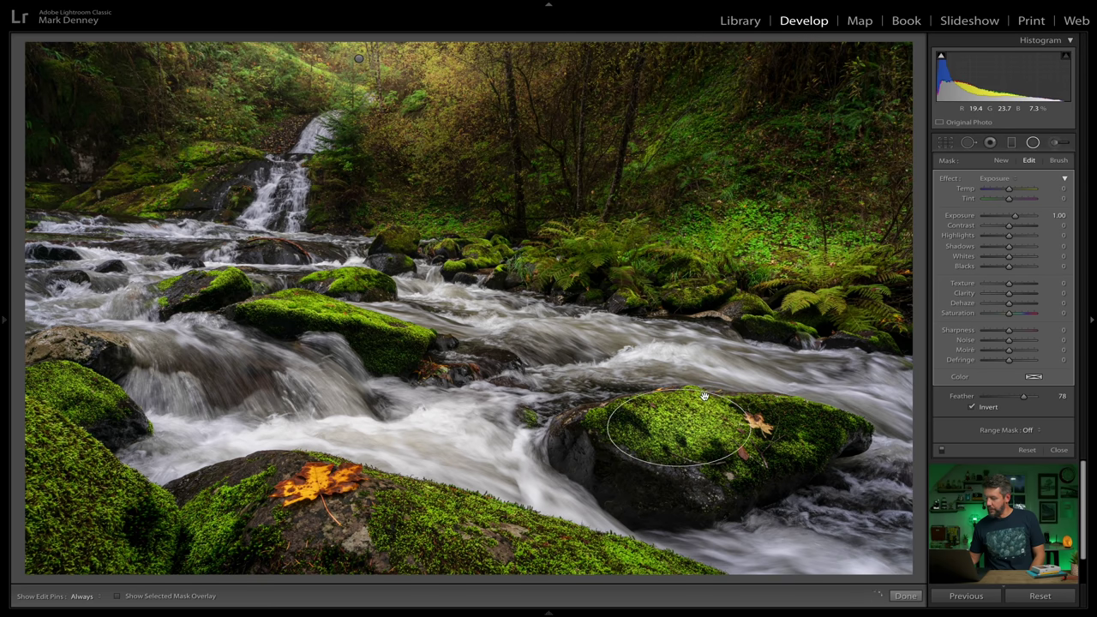
{"action": "left_click_drag", "start_coordinate": [703, 391], "coordinate": [764, 438]}
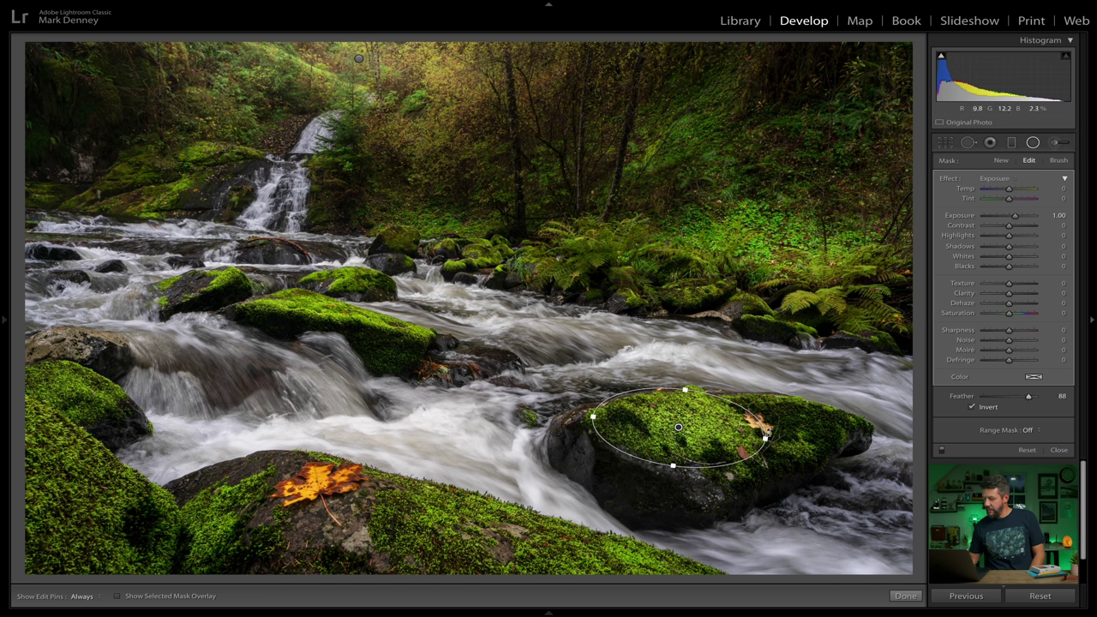
Set the mossy rock's radial filter to Exposure 0.90 and Temp 15.
{"action": "left_click", "coordinate": [1060, 215]}
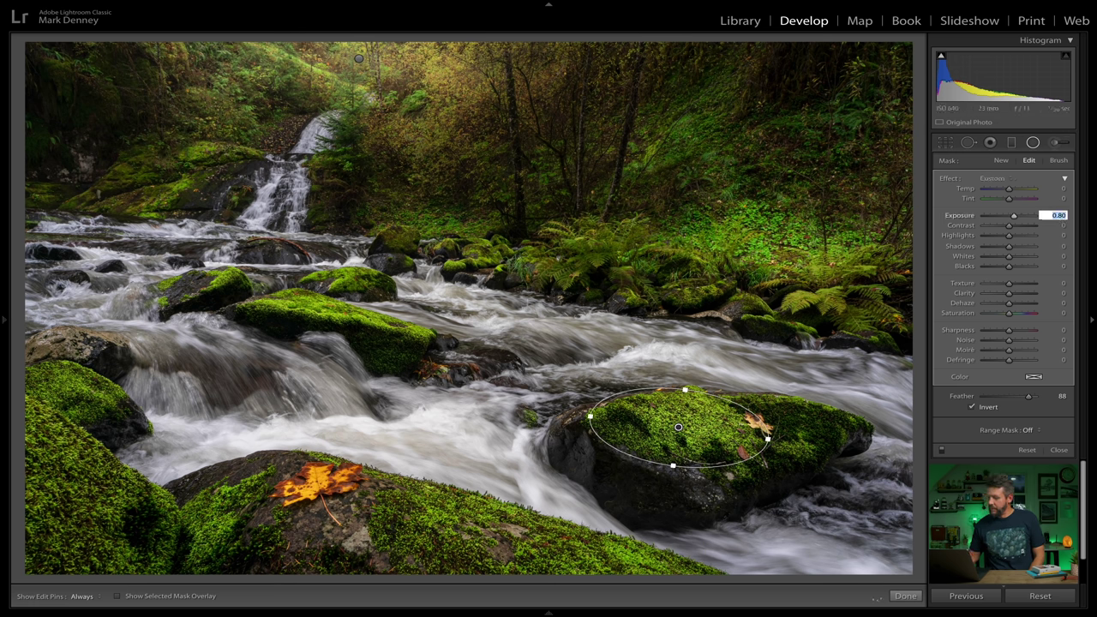
{"action": "key", "text": "Up"}
{"action": "left_click", "coordinate": [1063, 187]}
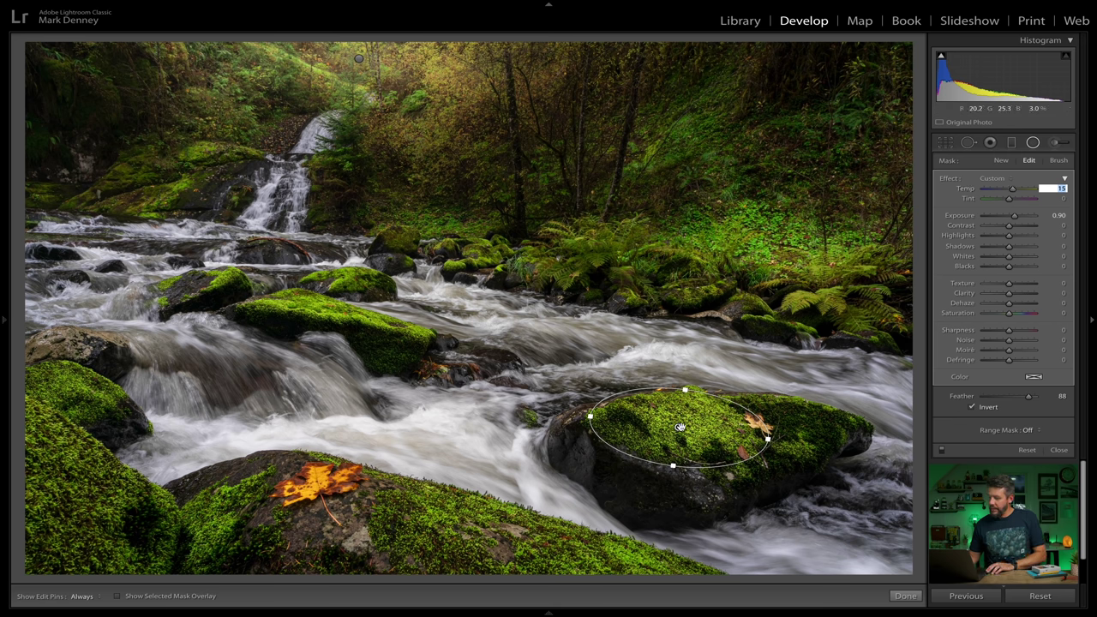
Duplicate the mossy rock's radial filter onto the foreground rock beside the orange leaf, adjusting its tilt and size to fit.
{"action": "right_click", "coordinate": [680, 427]}
{"action": "left_click", "coordinate": [683, 431]}
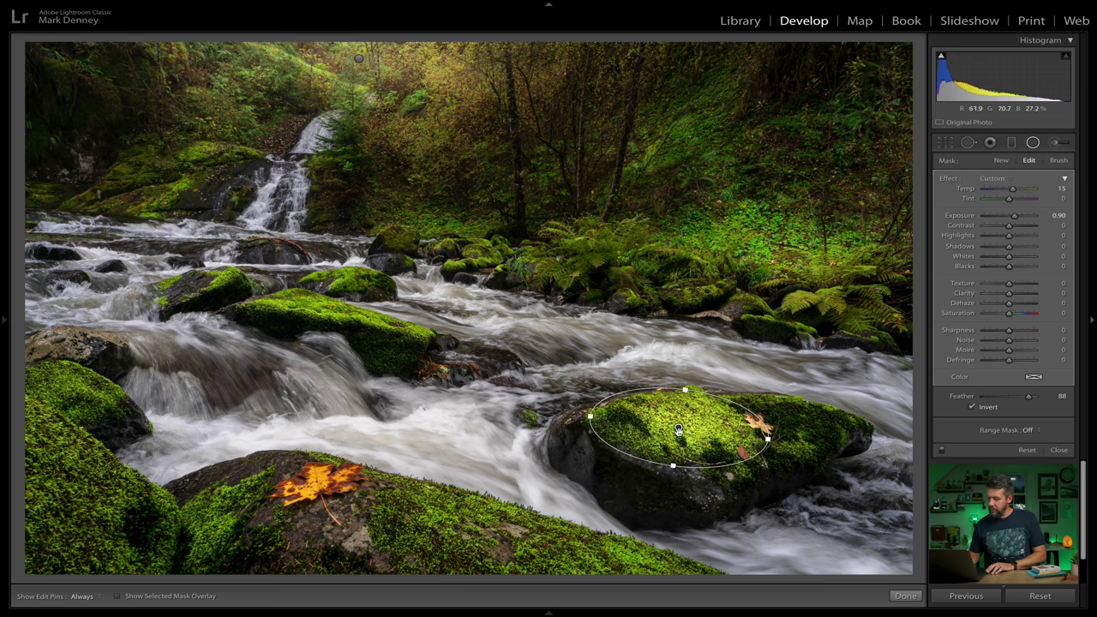
{"action": "left_click_drag", "start_coordinate": [678, 427], "coordinate": [436, 520]}
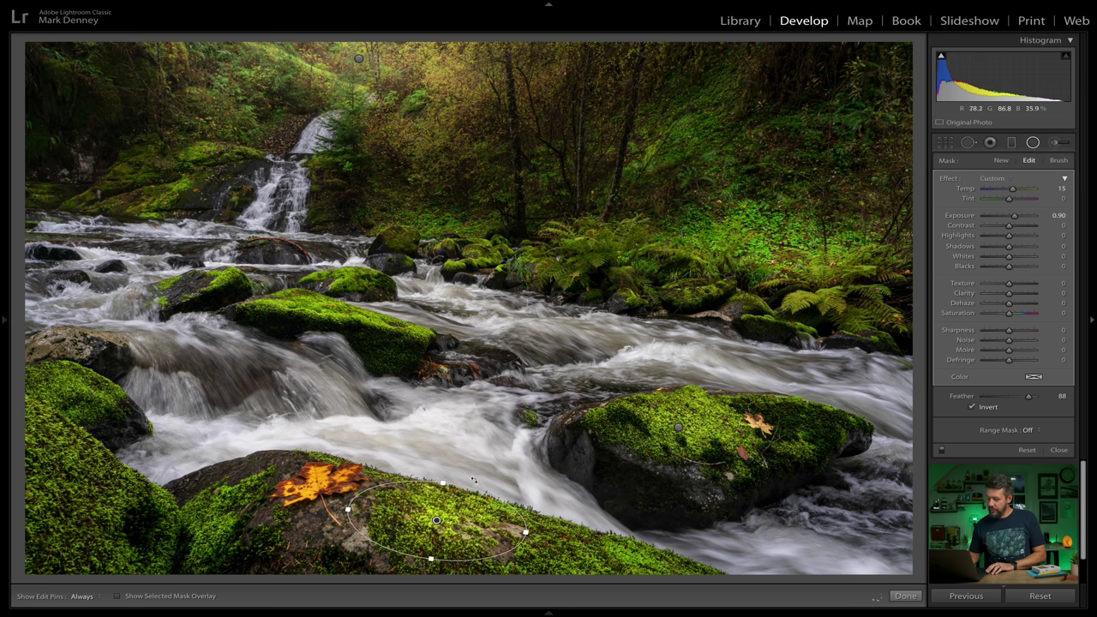
{"action": "left_click_drag", "start_coordinate": [464, 481], "coordinate": [471, 487]}
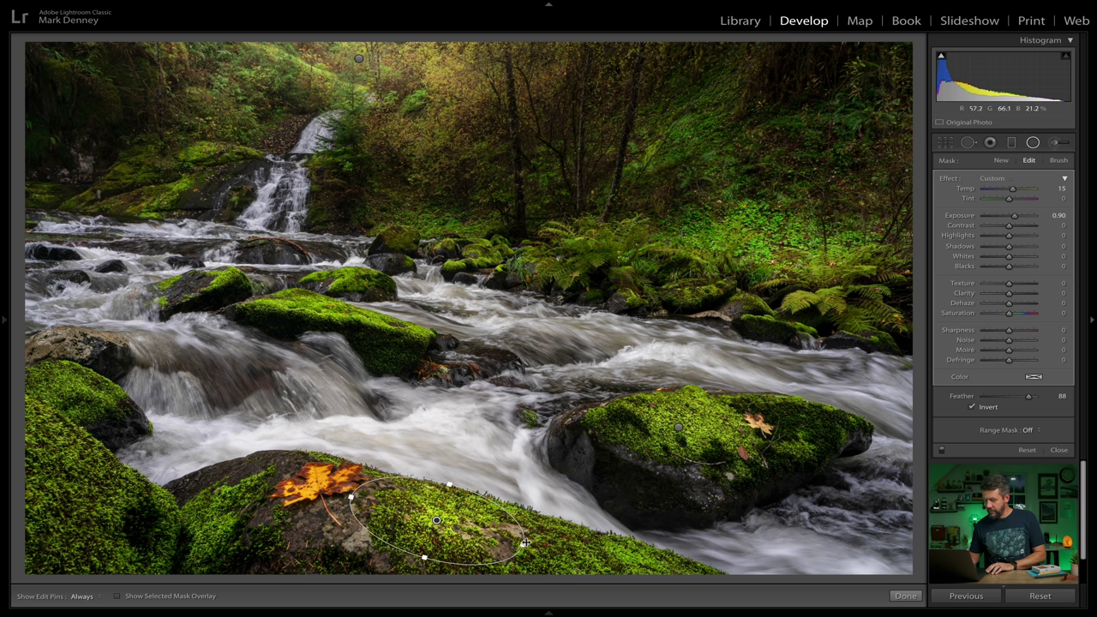
{"action": "left_click_drag", "start_coordinate": [525, 541], "coordinate": [527, 545]}
{"action": "left_click_drag", "start_coordinate": [437, 523], "coordinate": [437, 527]}
Duplicate the foreground rock's radial filter and place the copy over the bright green undergrowth on the far bank.
{"action": "right_click", "coordinate": [437, 526]}
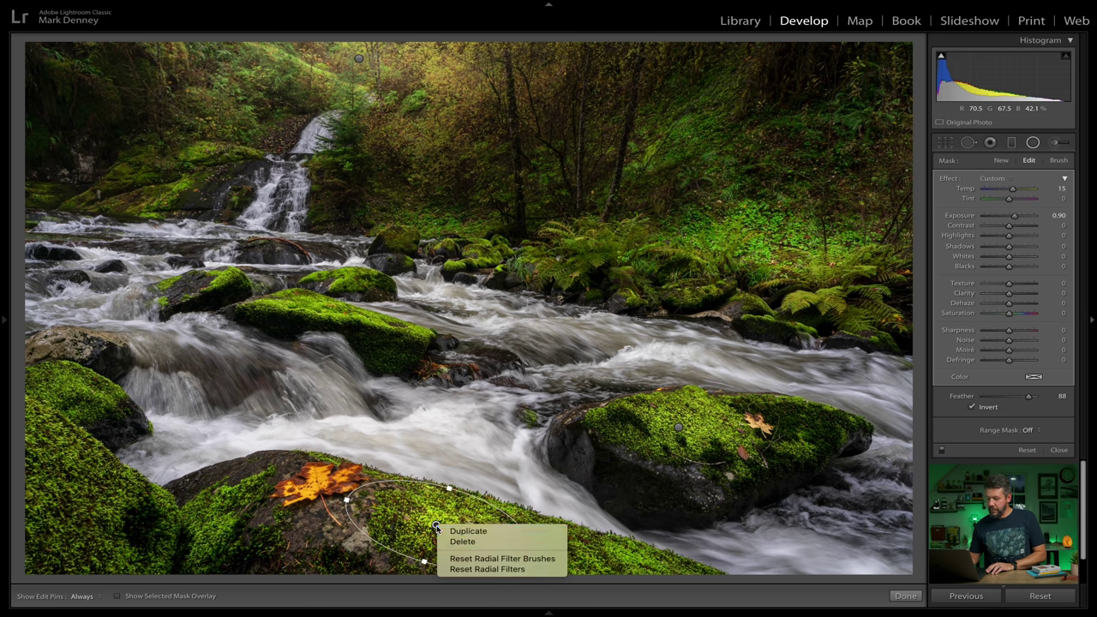
{"action": "left_click", "coordinate": [446, 527]}
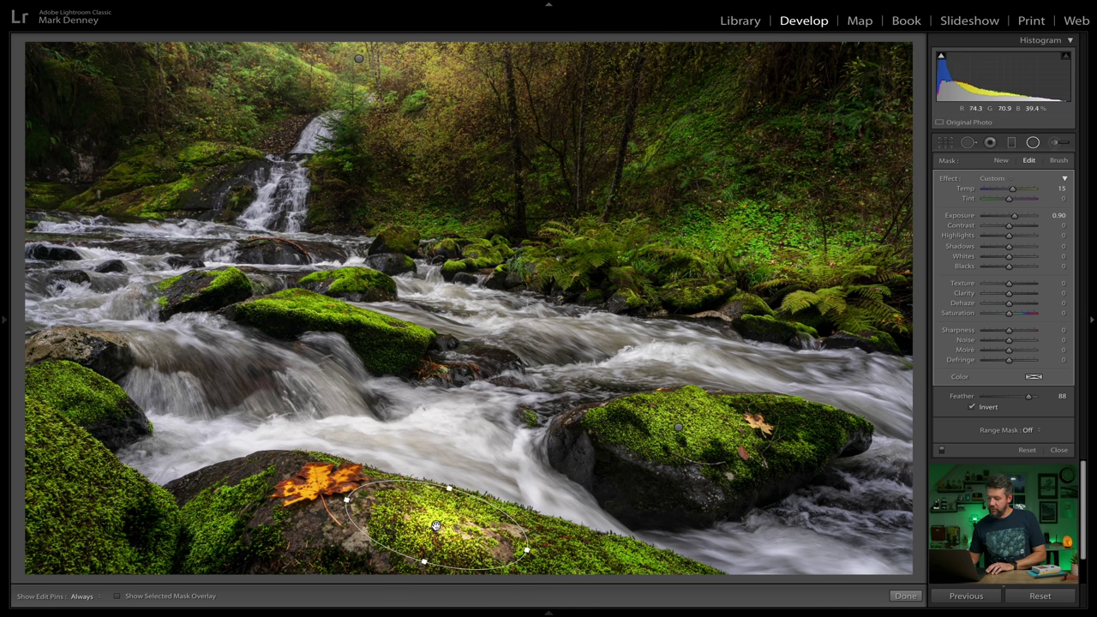
{"action": "left_click_drag", "start_coordinate": [436, 524], "coordinate": [779, 239]}
{"action": "left_click_drag", "start_coordinate": [781, 196], "coordinate": [774, 199]}
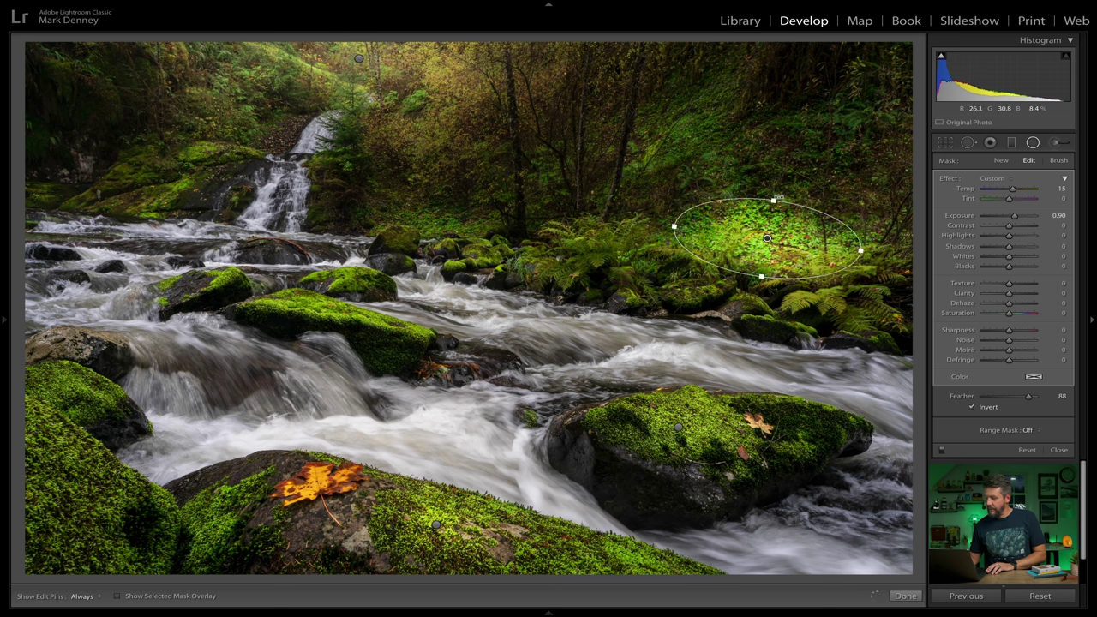
Reduce the undergrowth filter's Exposure to 0.50 and widen its ellipse slightly.
{"action": "left_click", "coordinate": [1058, 215]}
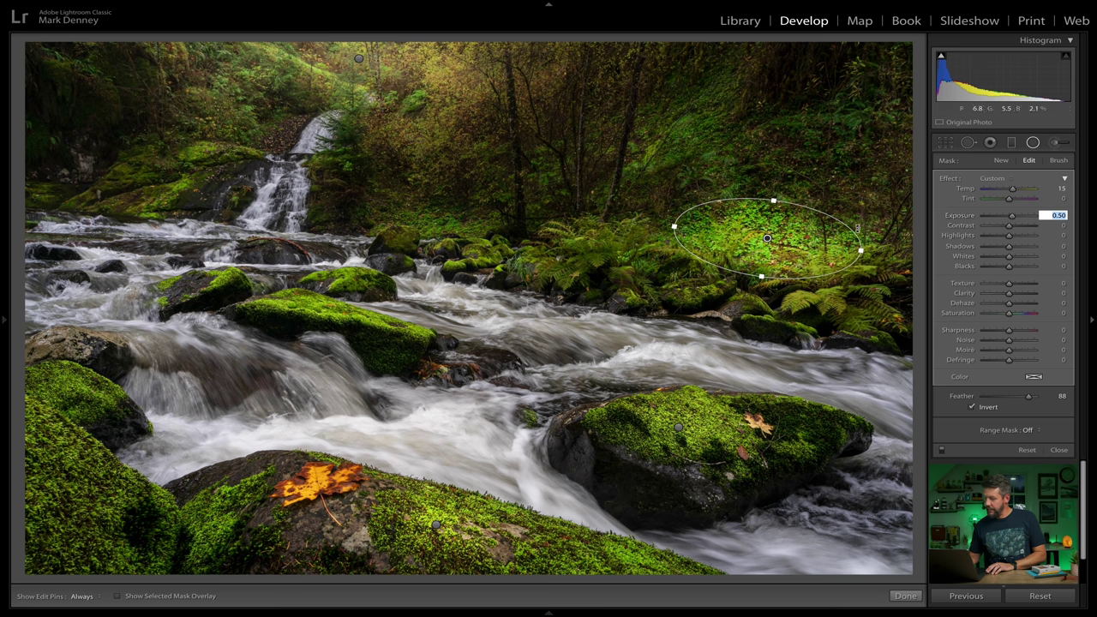
{"action": "key", "text": "Return"}
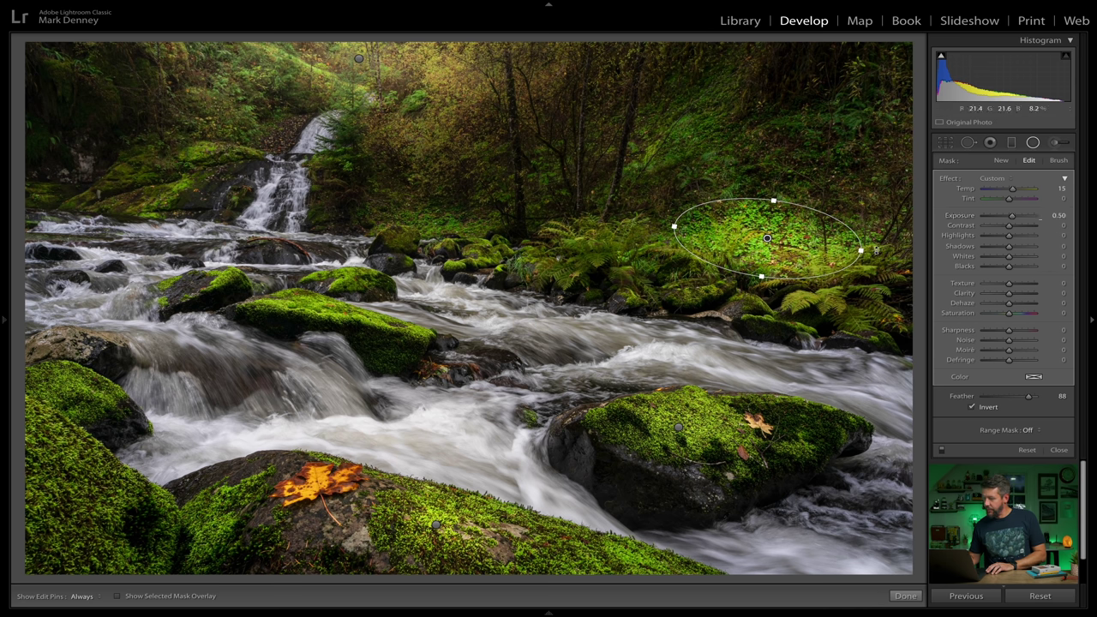
{"action": "left_click_drag", "start_coordinate": [863, 250], "coordinate": [870, 252]}
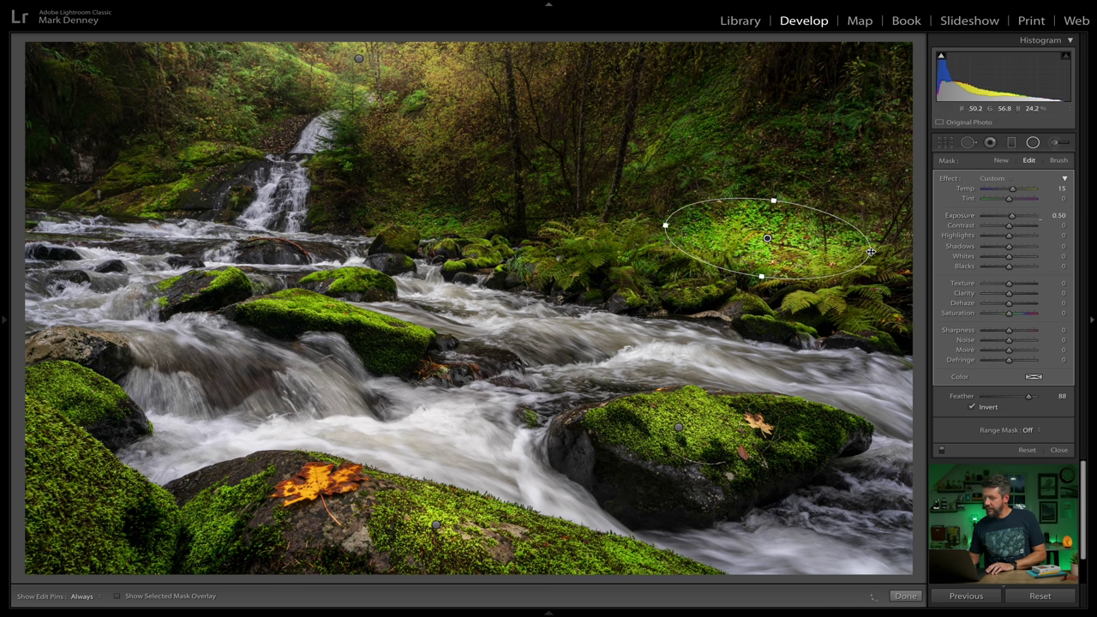
Duplicate the undergrowth's radial filter onto the long mossy rock in midstream, and compare the photo with the radial filters off and on.
{"action": "right_click", "coordinate": [768, 240]}
{"action": "left_click", "coordinate": [778, 246]}
{"action": "left_click_drag", "start_coordinate": [768, 239], "coordinate": [334, 314]}
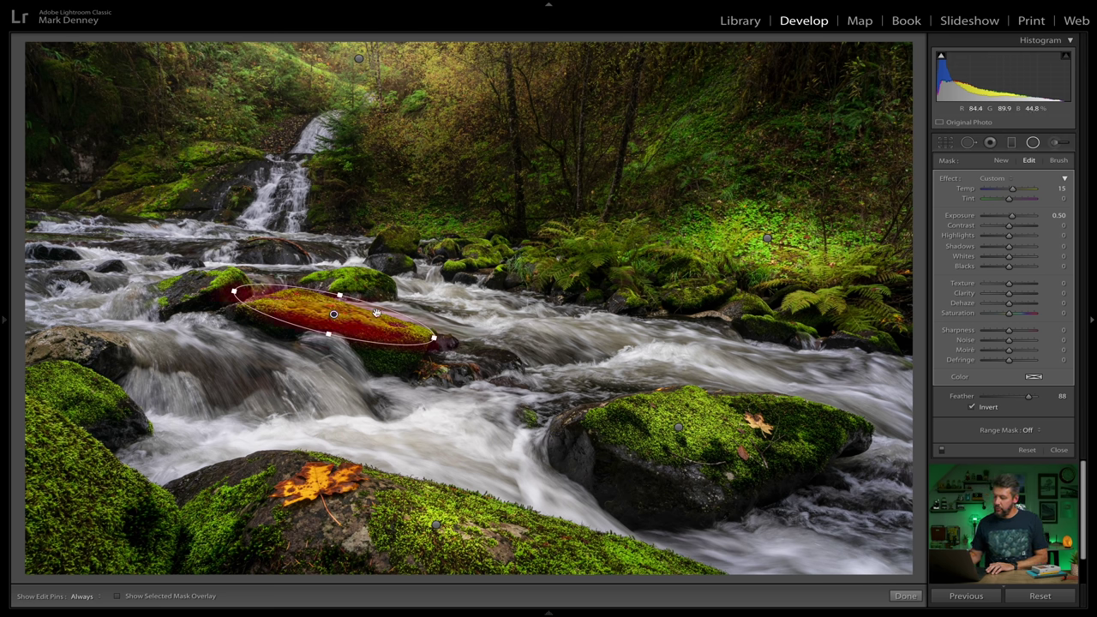
{"action": "left_click", "coordinate": [941, 450]}
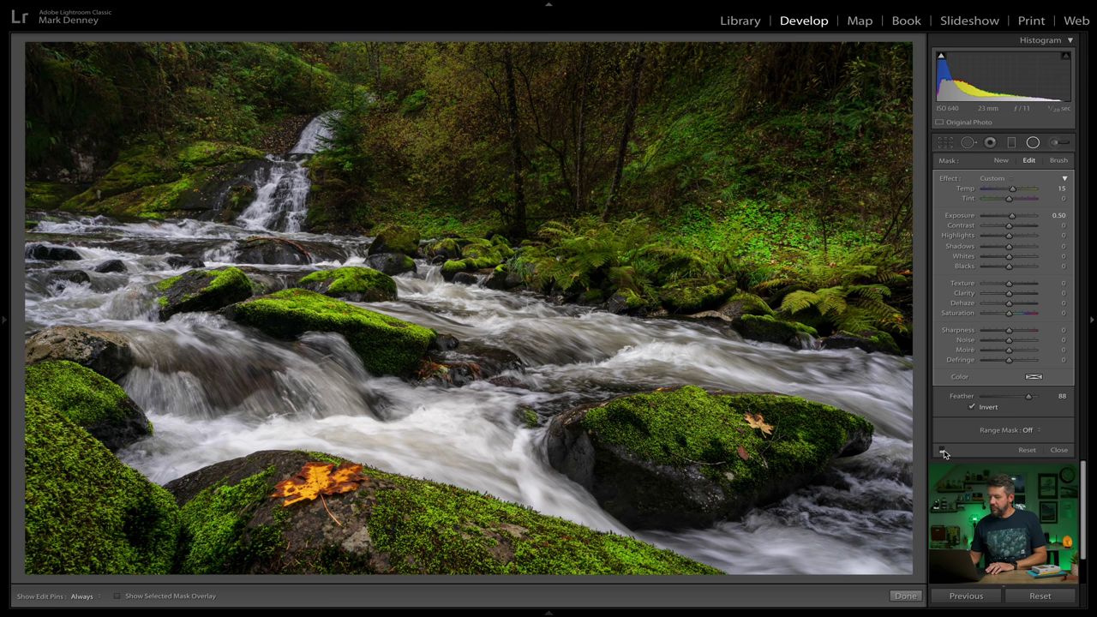
{"action": "left_click", "coordinate": [942, 451]}
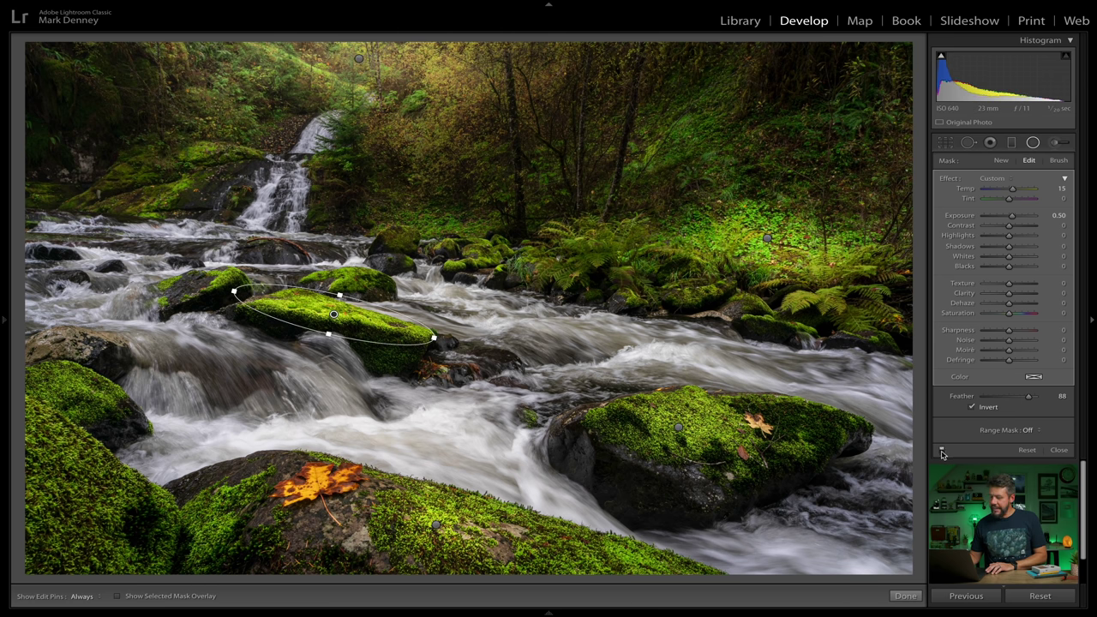
{"action": "left_click", "coordinate": [941, 450]}
{"action": "left_click", "coordinate": [942, 451]}
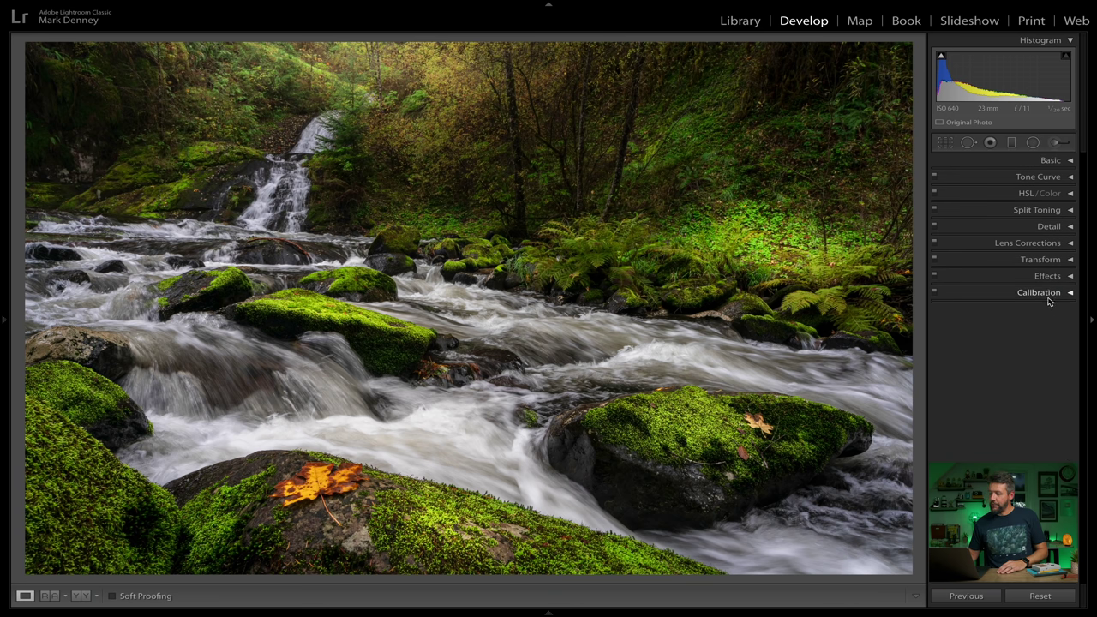
In Calibration, set the Green Primary Hue to -67 and the Blue Primary Hue to -18.
{"action": "left_click", "coordinate": [1049, 295]}
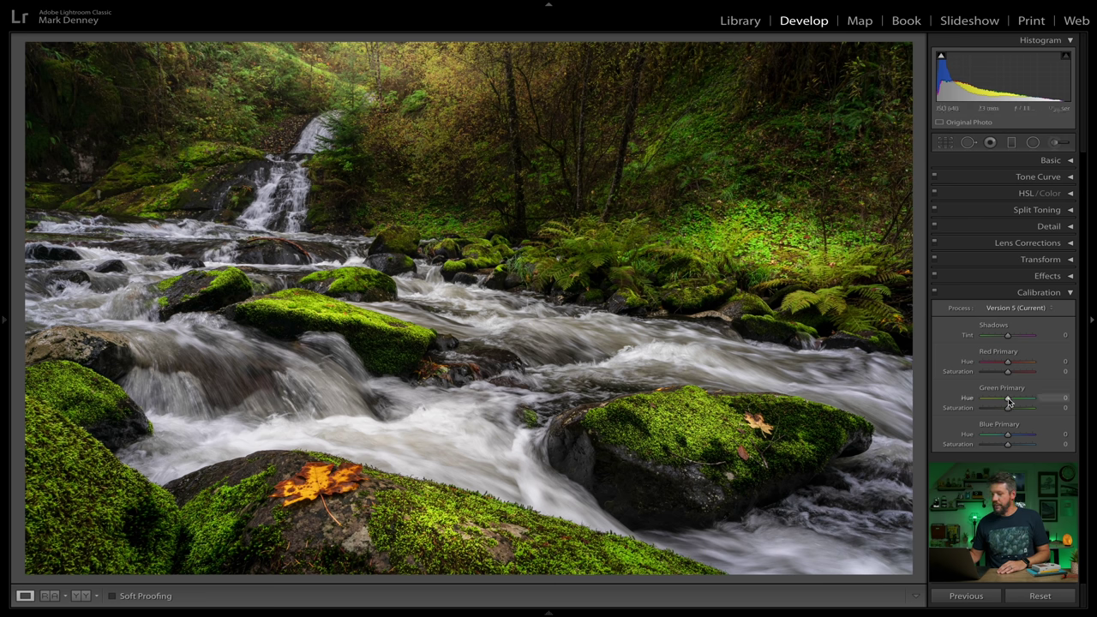
{"action": "left_click_drag", "start_coordinate": [1009, 402], "coordinate": [983, 401]}
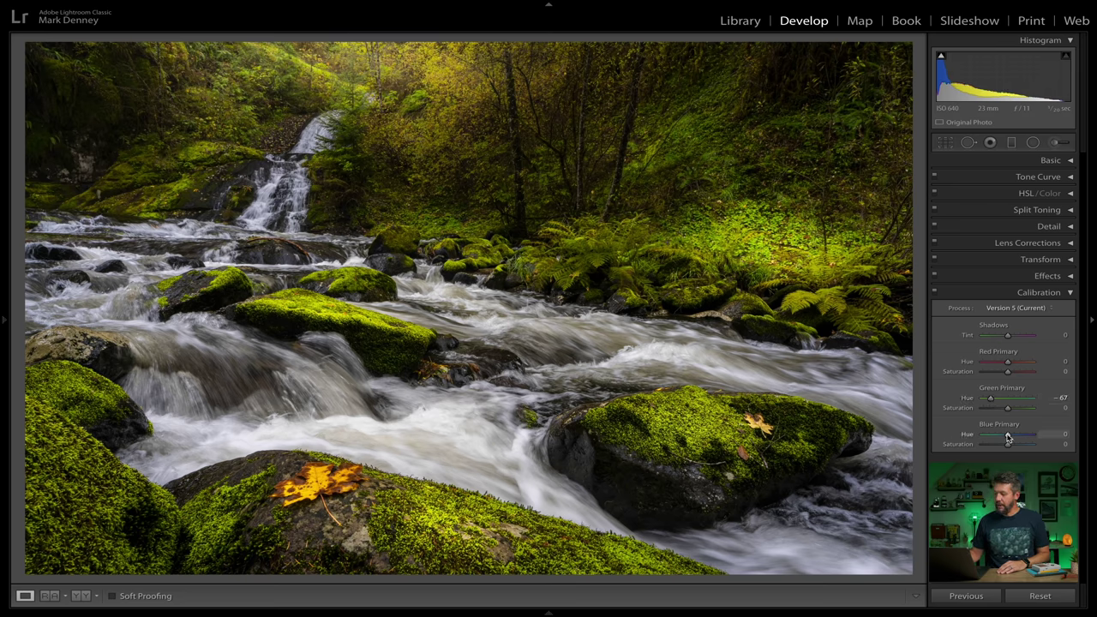
{"action": "mouse_move", "coordinate": [1009, 436]}
{"action": "left_mouse_down"}
{"action": "mouse_move", "coordinate": [1029, 438]}
{"action": "mouse_move", "coordinate": [995, 436]}
{"action": "left_mouse_up"}
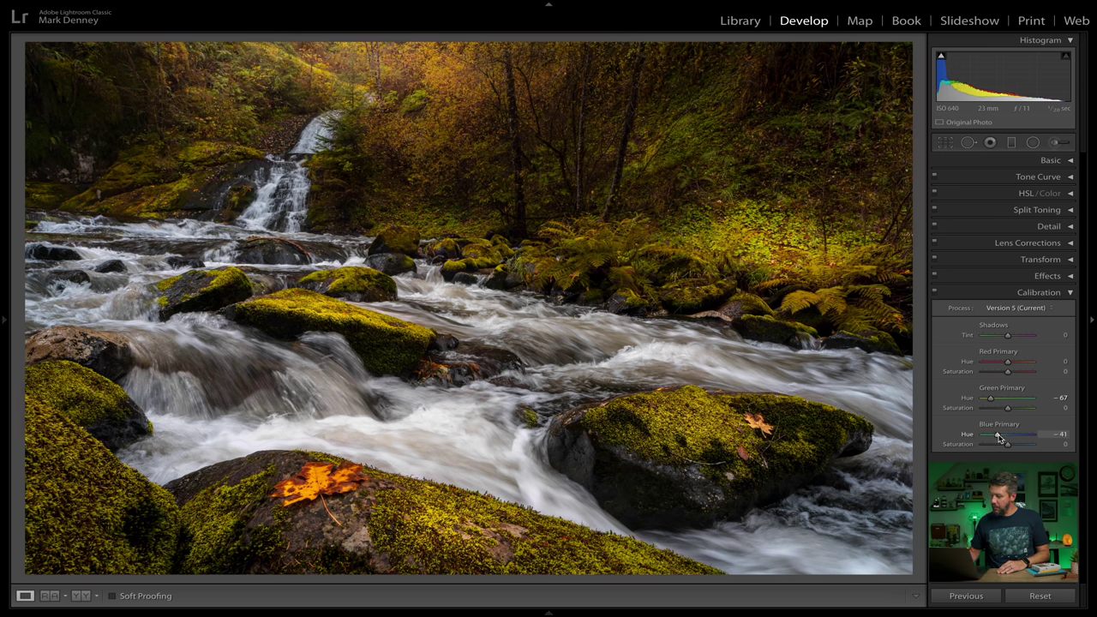
{"action": "left_click_drag", "start_coordinate": [1001, 438], "coordinate": [1002, 438]}
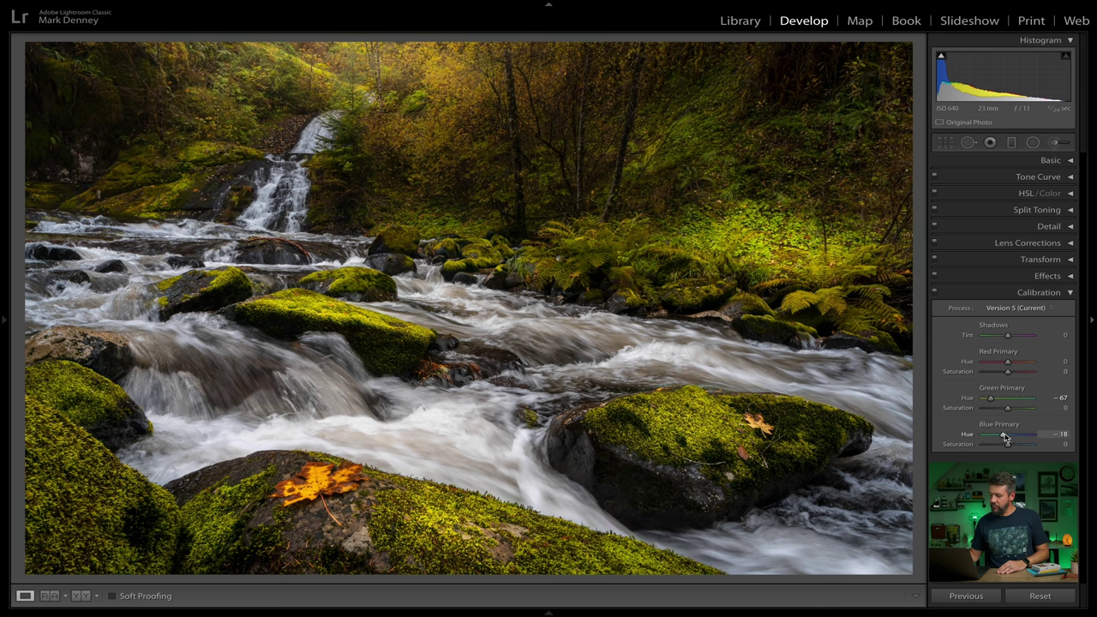
Set Calibration's Green Primary Saturation to -25, Red Primary Hue to -30 and Shadows Tint to +9, and compare with Calibration off and on.
{"action": "left_click_drag", "start_coordinate": [1008, 412], "coordinate": [1005, 411]}
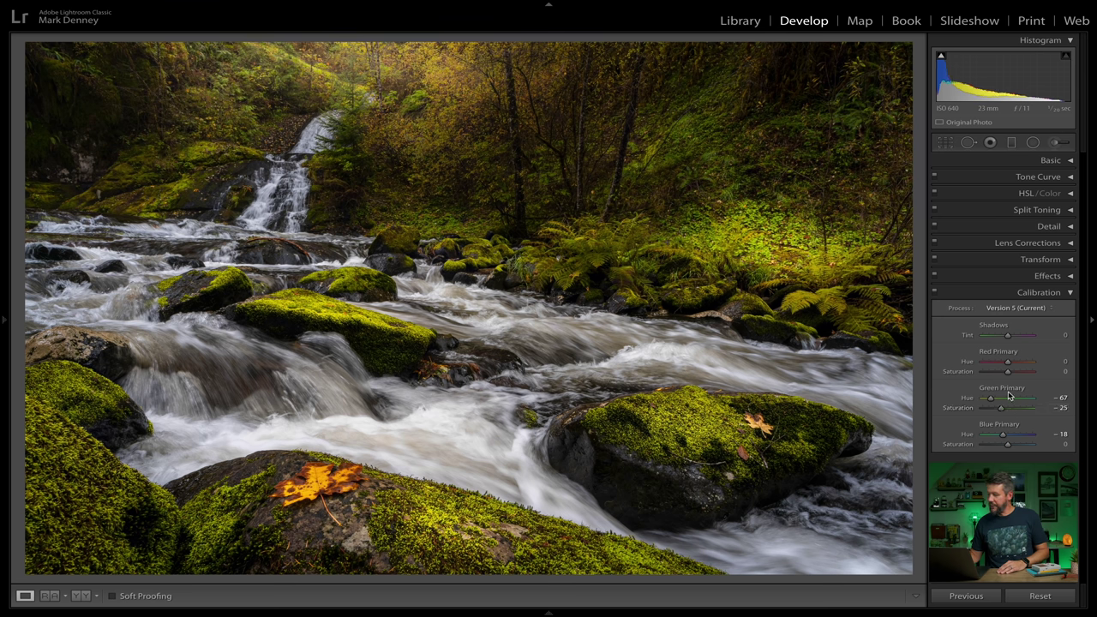
{"action": "mouse_move", "coordinate": [1008, 366]}
{"action": "left_mouse_down"}
{"action": "mouse_move", "coordinate": [991, 365]}
{"action": "mouse_move", "coordinate": [1042, 370]}
{"action": "mouse_move", "coordinate": [995, 370]}
{"action": "left_mouse_up"}
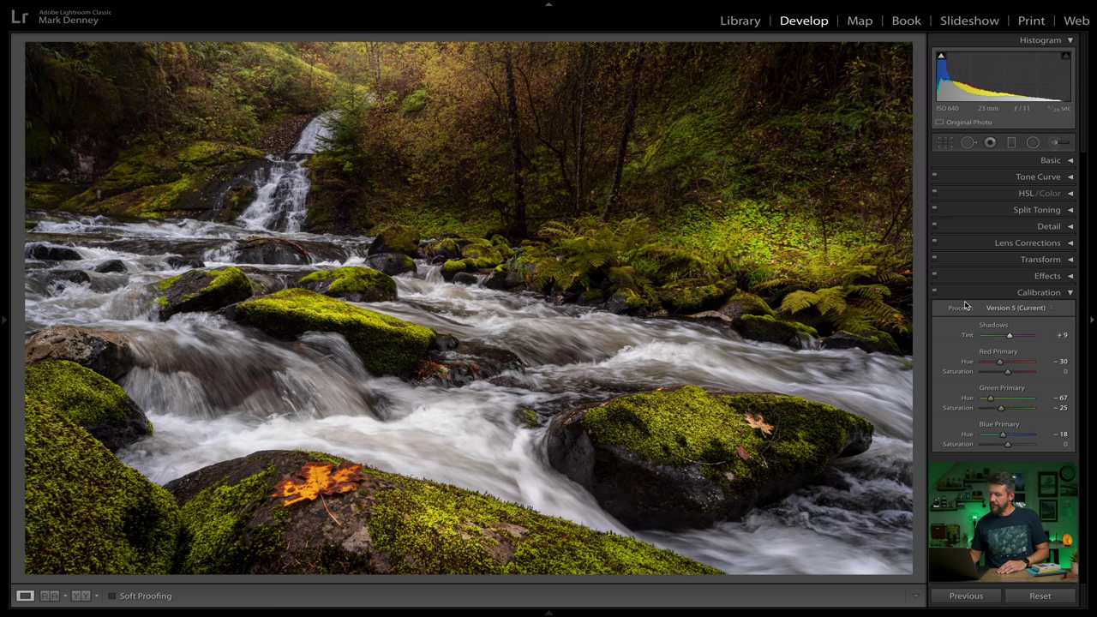
{"action": "left_click", "coordinate": [935, 294]}
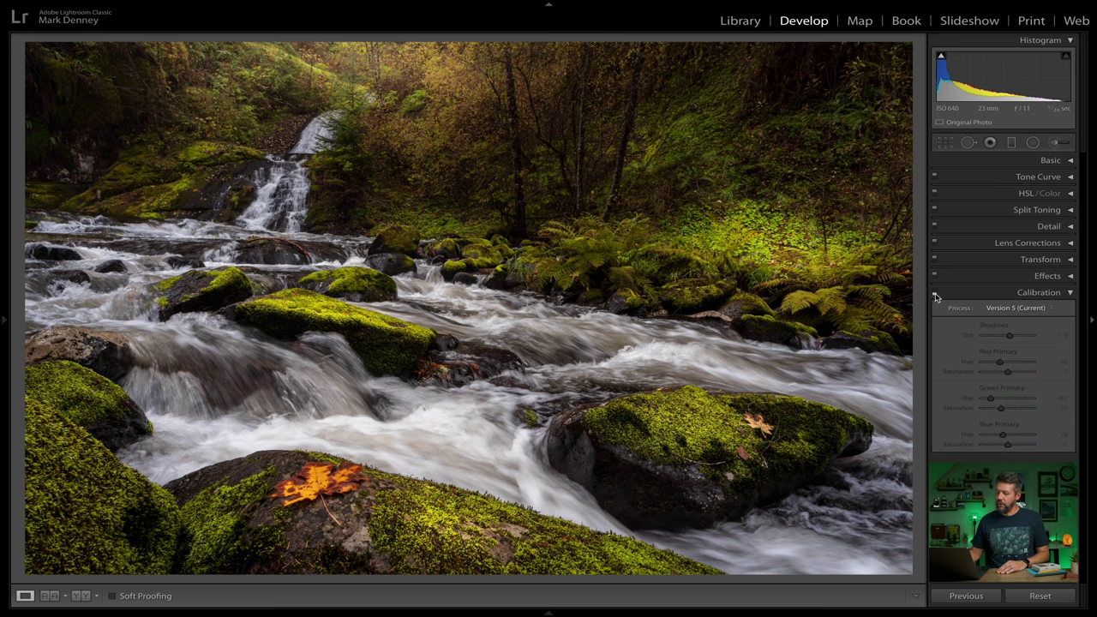
{"action": "left_click", "coordinate": [936, 294]}
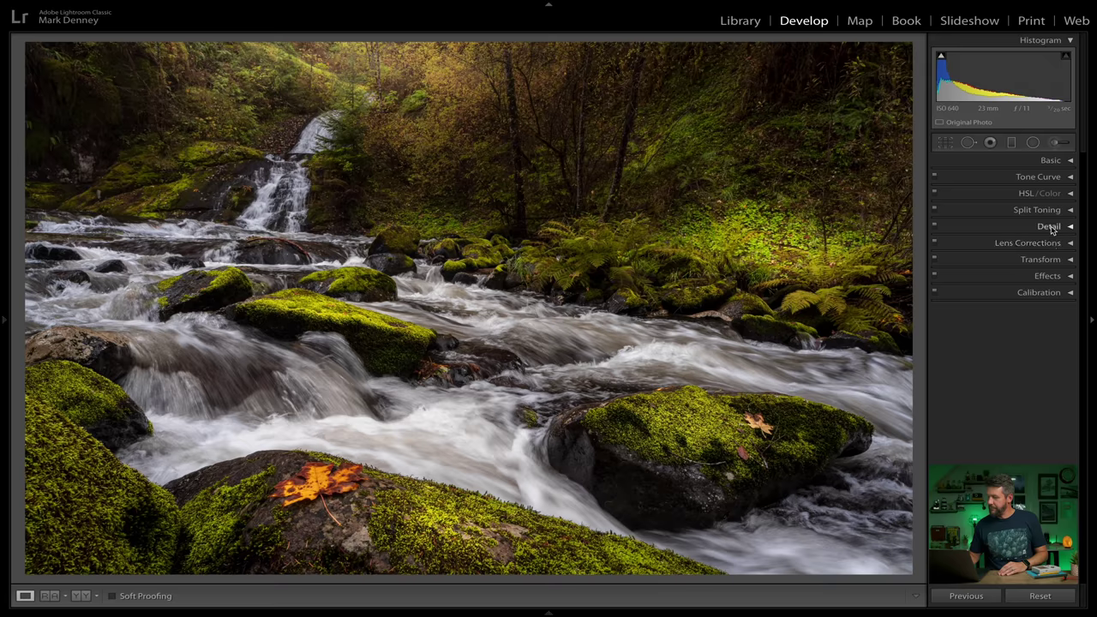
Set the HSL Green Hue to -54 and Yellow Hue to -15, and compare the photo with HSL off and on.
{"action": "left_click", "coordinate": [1071, 194]}
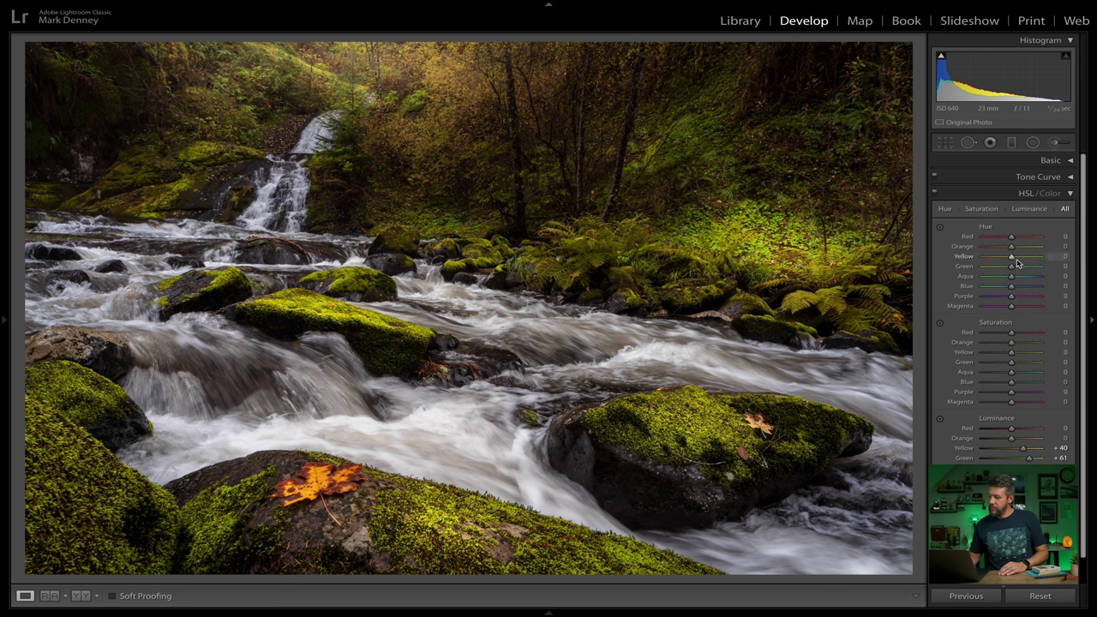
{"action": "mouse_move", "coordinate": [1014, 270]}
{"action": "left_mouse_down"}
{"action": "mouse_move", "coordinate": [990, 270]}
{"action": "mouse_move", "coordinate": [1002, 271]}
{"action": "left_mouse_up"}
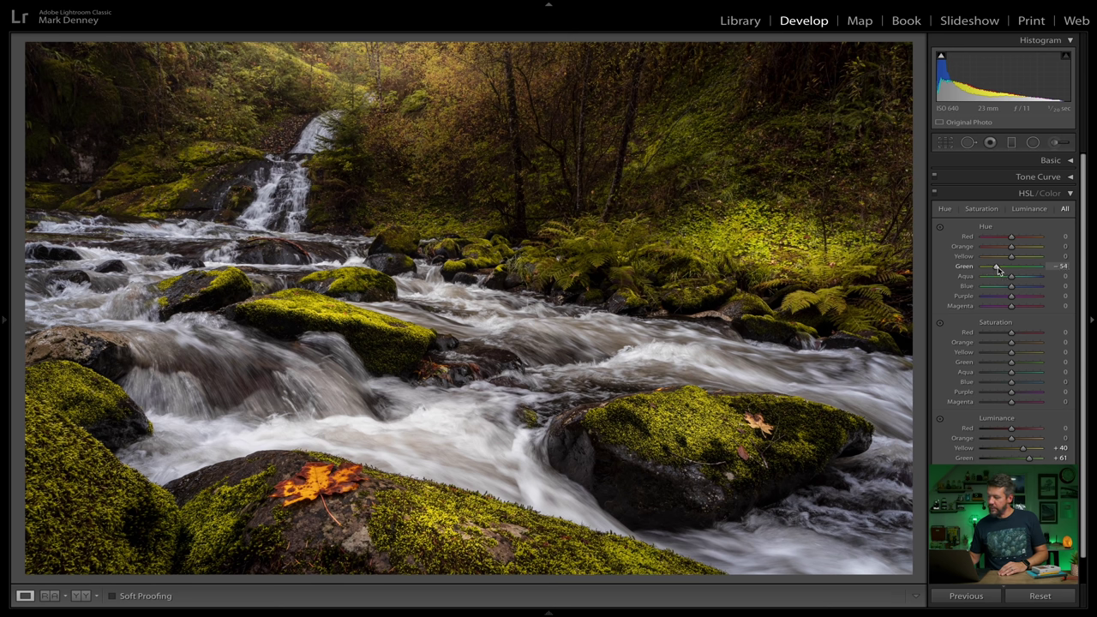
{"action": "mouse_move", "coordinate": [1011, 257]}
{"action": "left_mouse_down"}
{"action": "mouse_move", "coordinate": [995, 261]}
{"action": "mouse_move", "coordinate": [1007, 262]}
{"action": "left_mouse_up"}
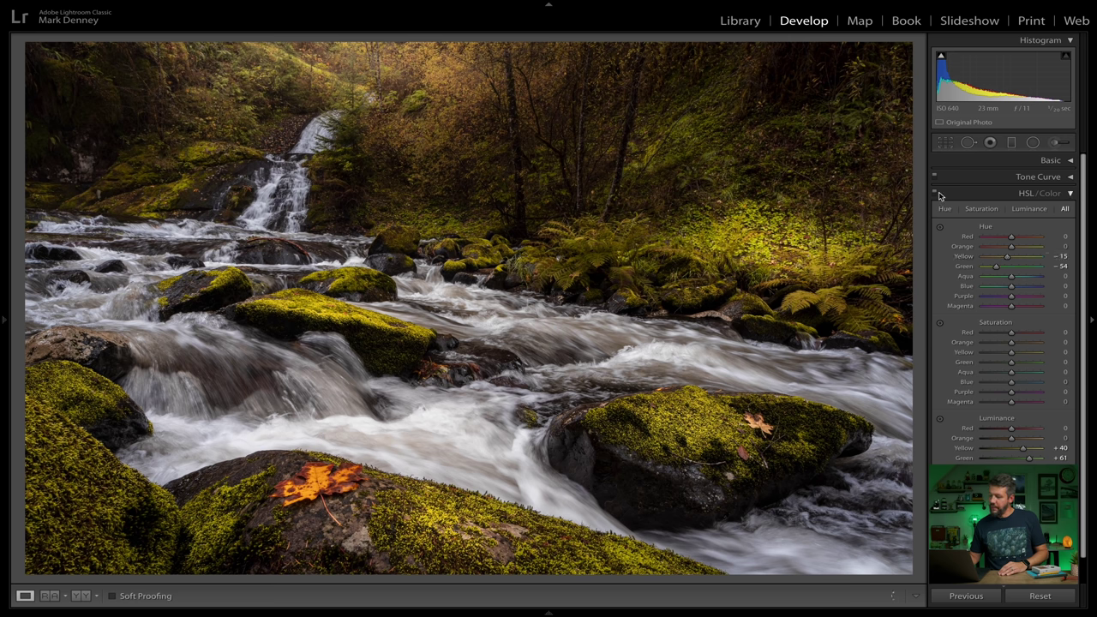
{"action": "left_click", "coordinate": [935, 196]}
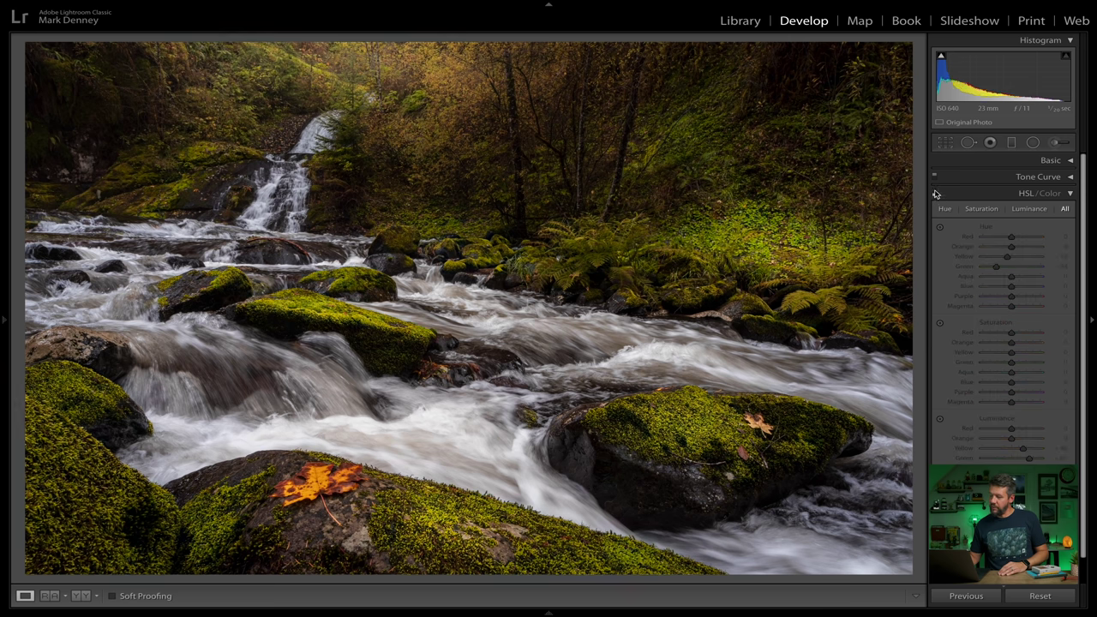
{"action": "left_click", "coordinate": [935, 195]}
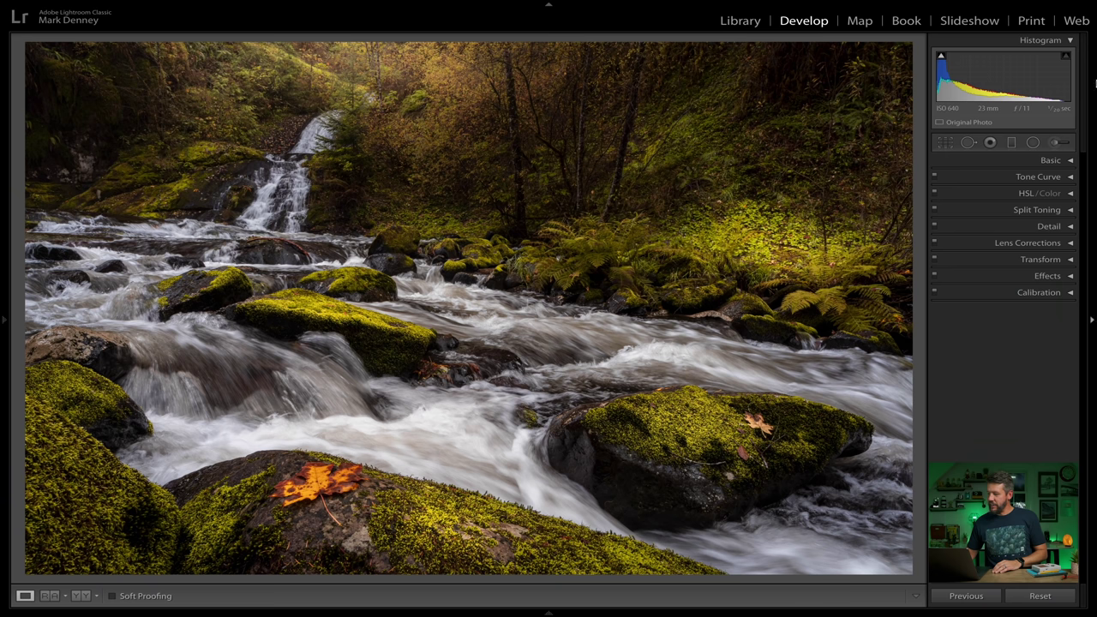
Add a tilted graduated filter over the forest and far bank, with Exposure reset to 0.00 and Dehaze at -43.
{"action": "left_click", "coordinate": [1012, 144]}
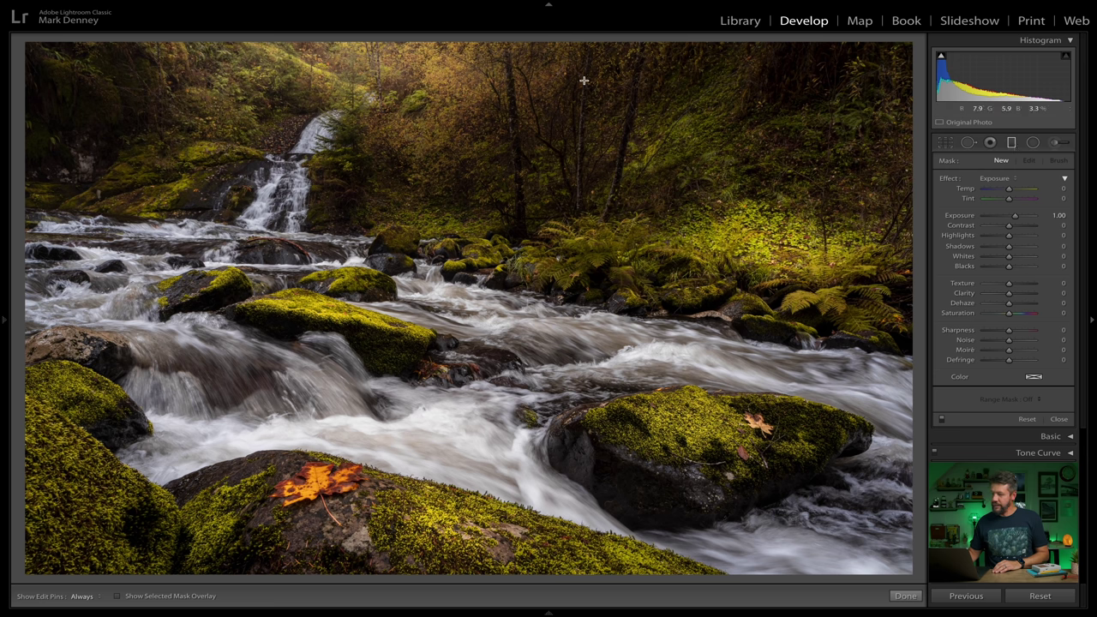
{"action": "left_click_drag", "start_coordinate": [570, 113], "coordinate": [468, 460]}
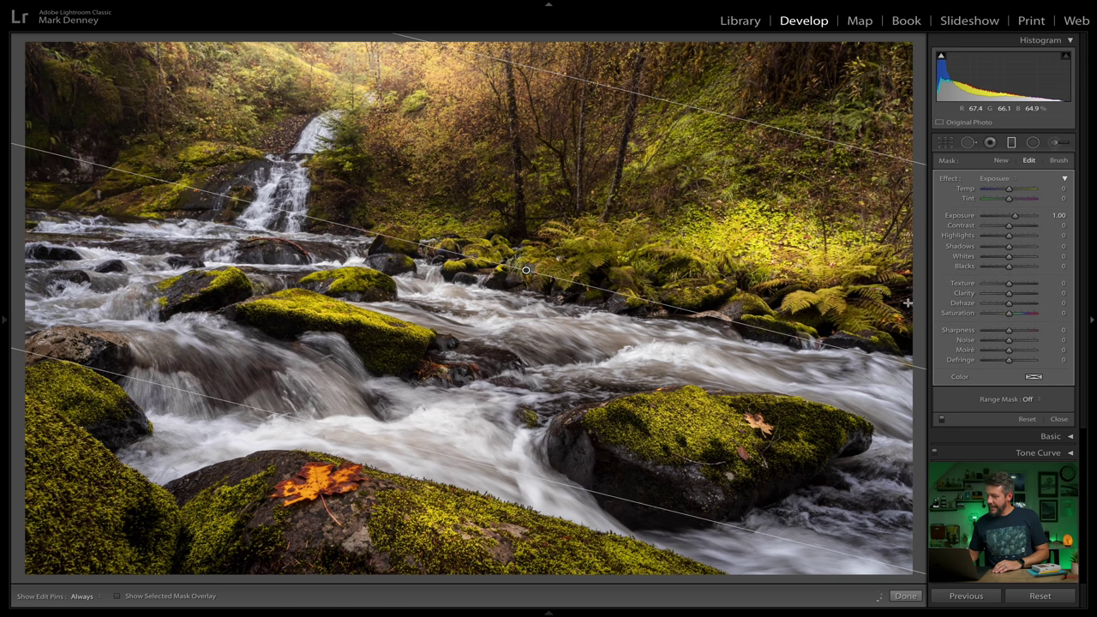
{"action": "double_click", "coordinate": [960, 217]}
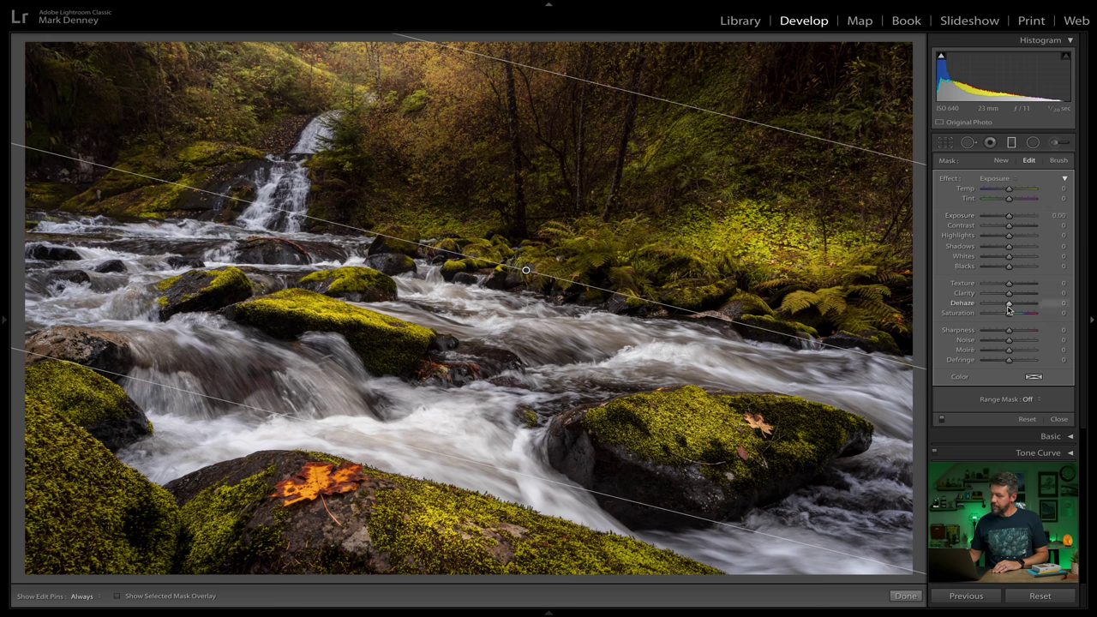
{"action": "left_click_drag", "start_coordinate": [1010, 309], "coordinate": [966, 307]}
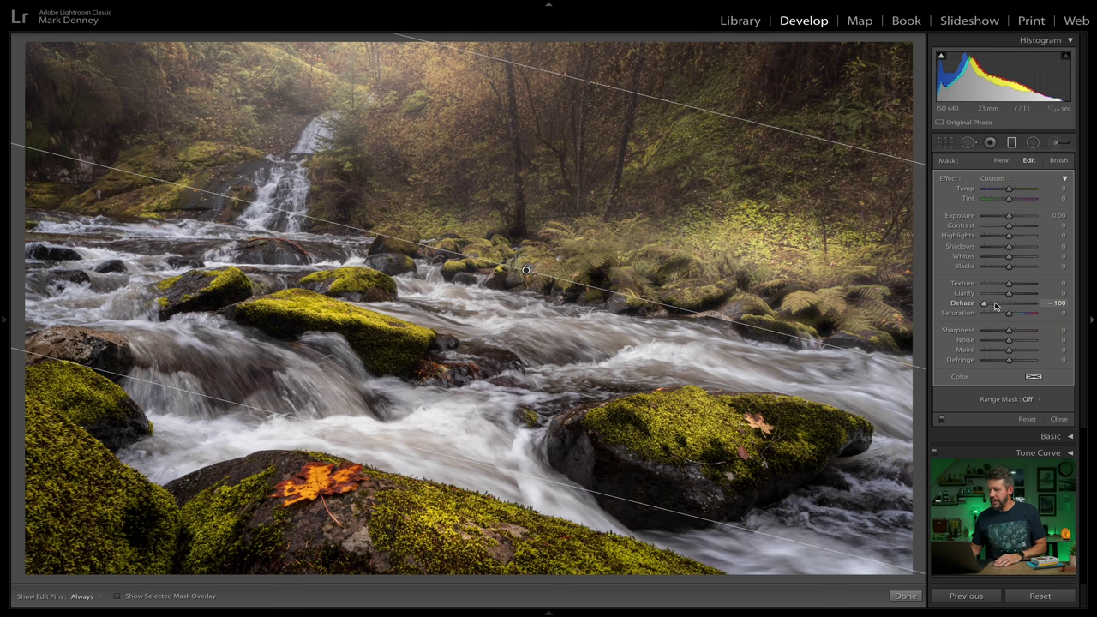
{"action": "left_click", "coordinate": [994, 304]}
{"action": "left_click_drag", "start_coordinate": [1000, 306], "coordinate": [998, 307]}
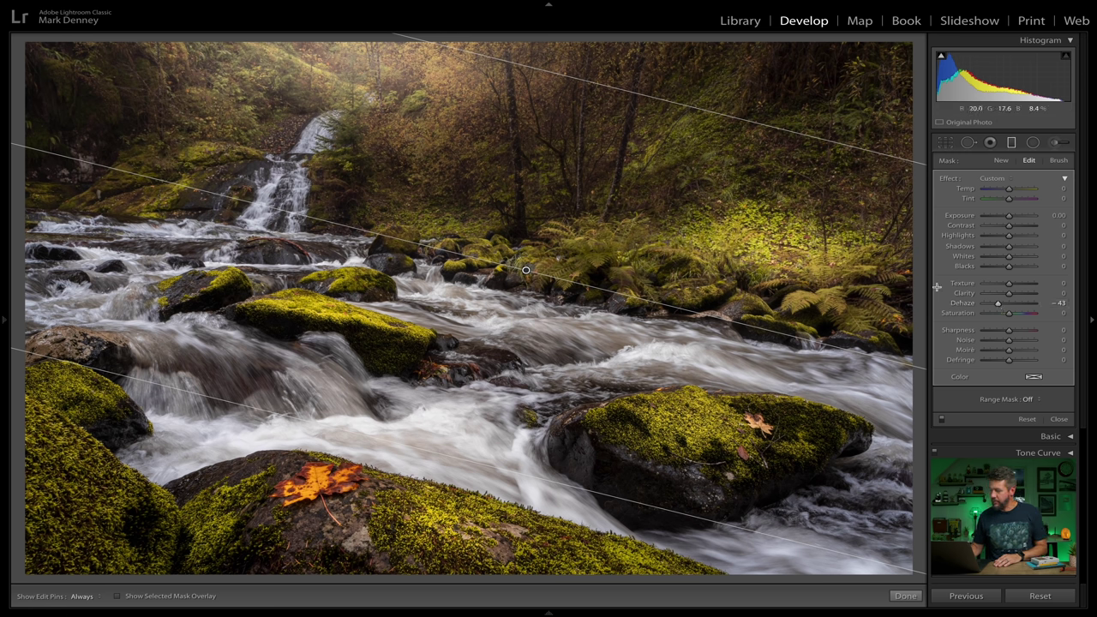
Erase part of the graduated filter's haze with the mask brush, hiding the pins meanwhile, and compare the photo with the filter off and on.
{"action": "left_click", "coordinate": [1060, 161]}
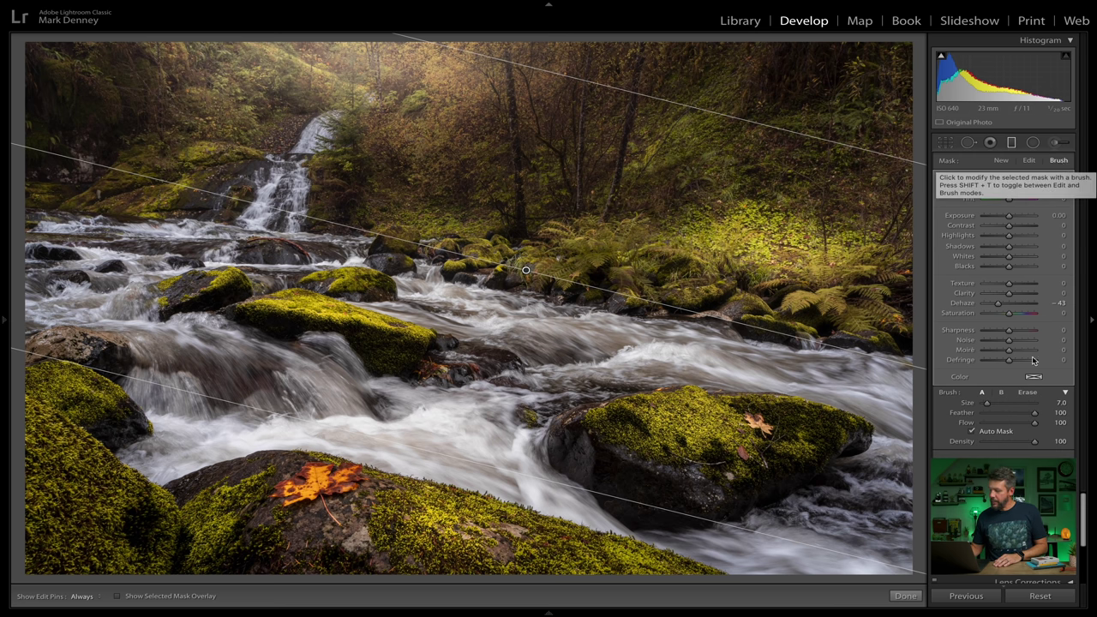
{"action": "left_click", "coordinate": [1027, 392]}
{"action": "key", "text": "h"}
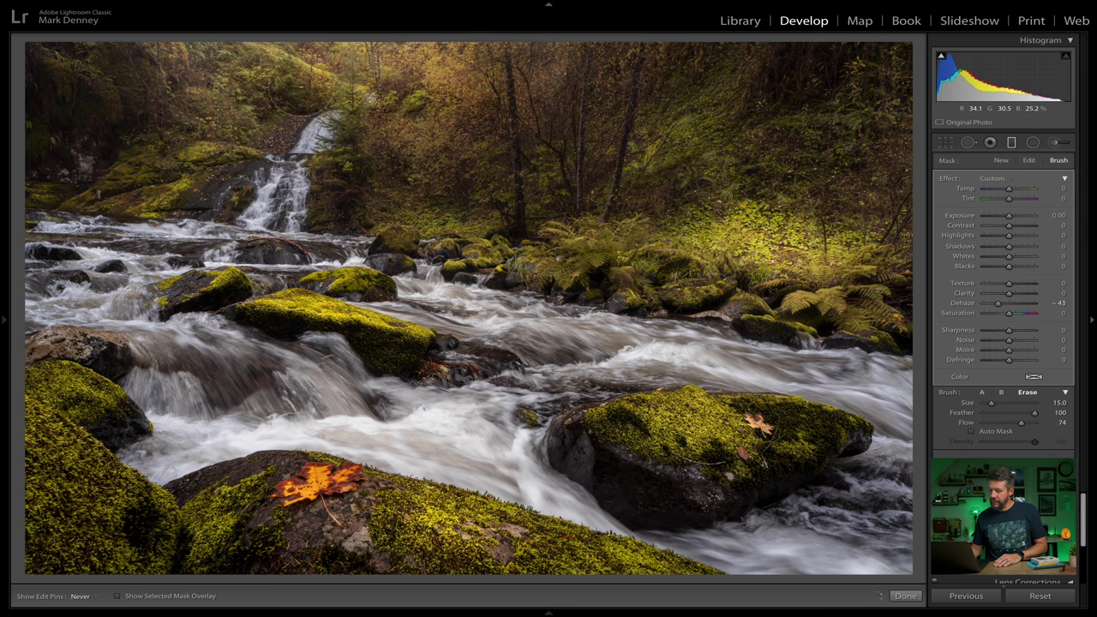
{"action": "key", "text": "h"}
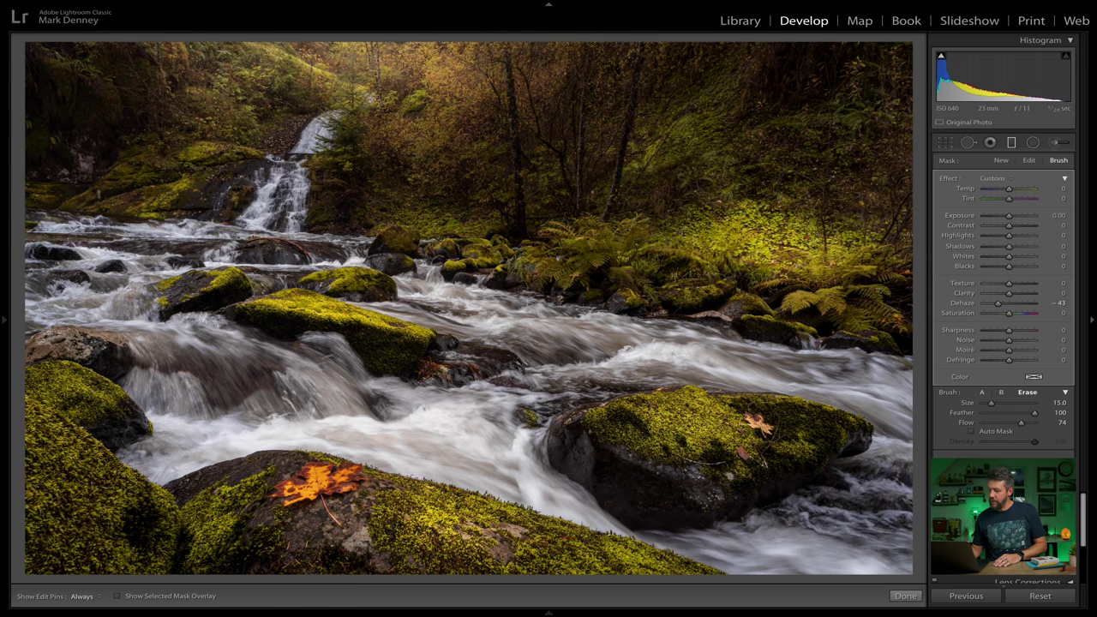
{"action": "key", "text": "ctrl+z"}
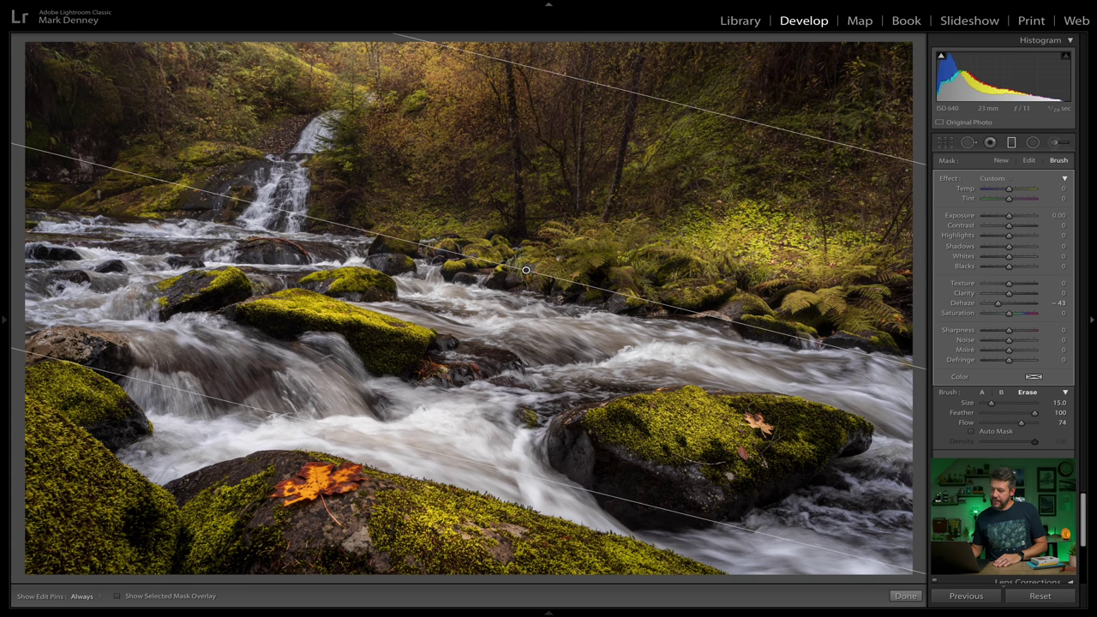
{"action": "key", "text": "ctrl+shift+z"}
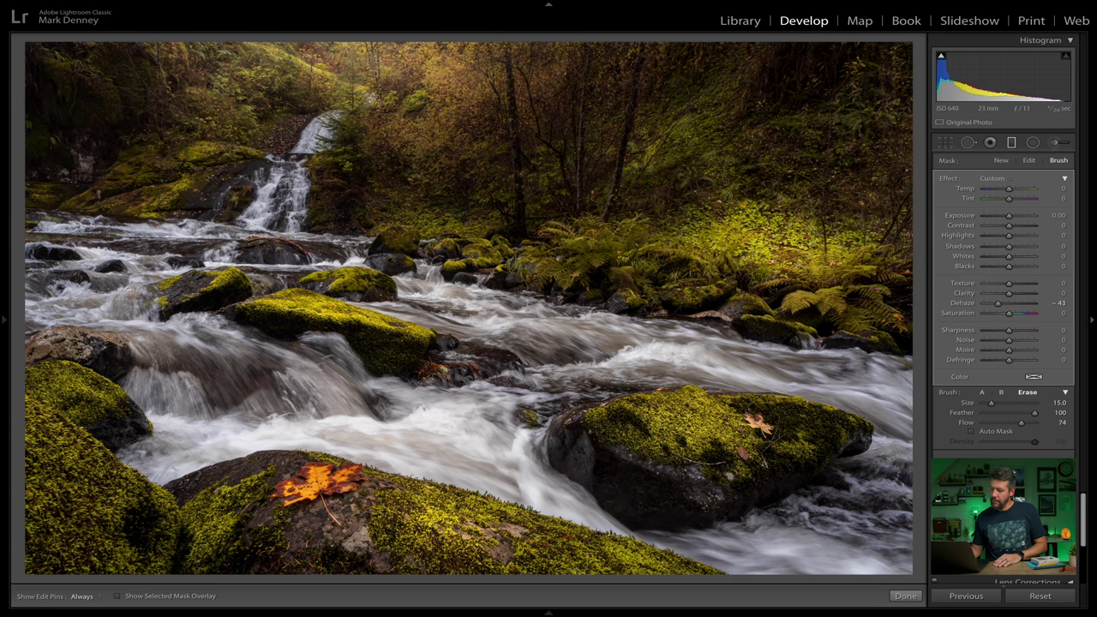
{"action": "key", "text": "ctrl+z"}
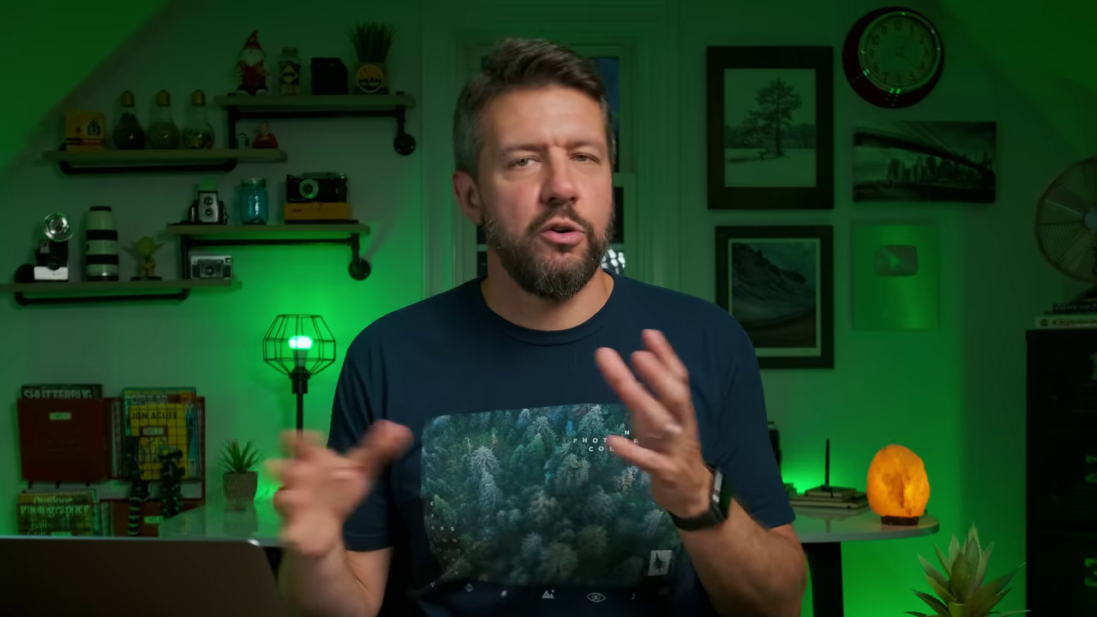